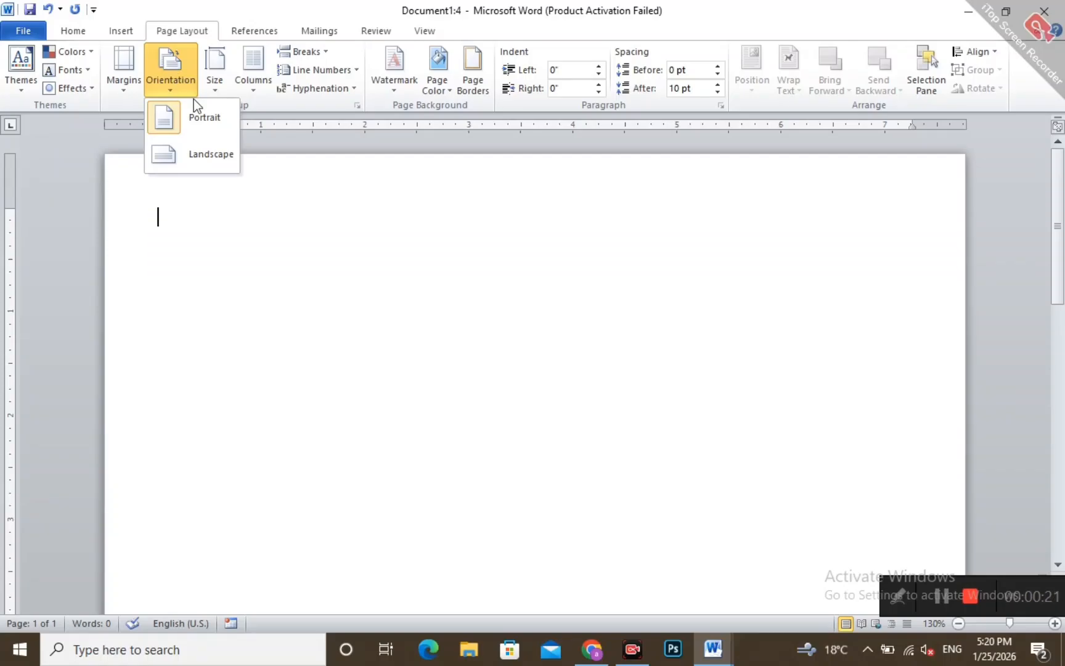
Step: Set the blank document's page orientation to landscape
left_click(217, 159)
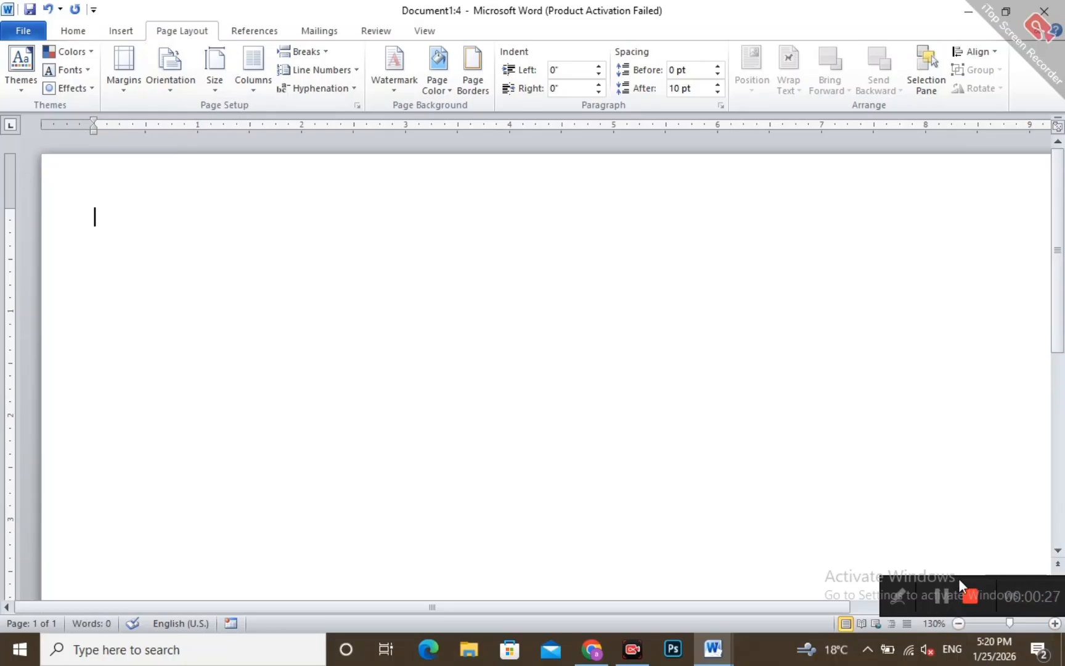
left_click_drag(958, 578, 985, 533)
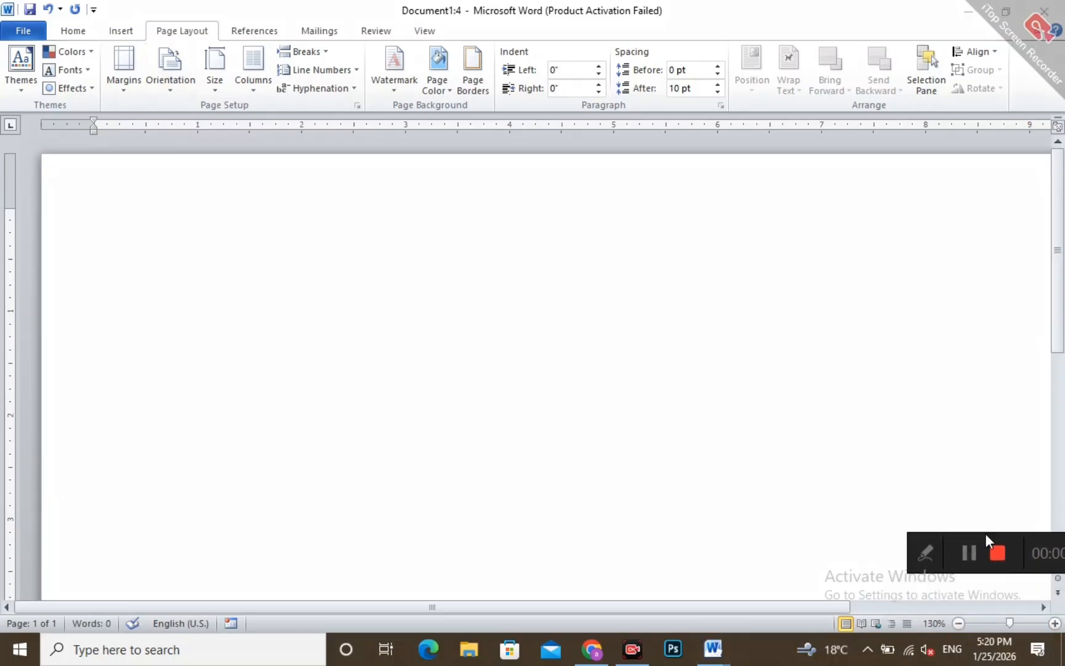
left_click(960, 623)
left_click(960, 624)
left_click(959, 624)
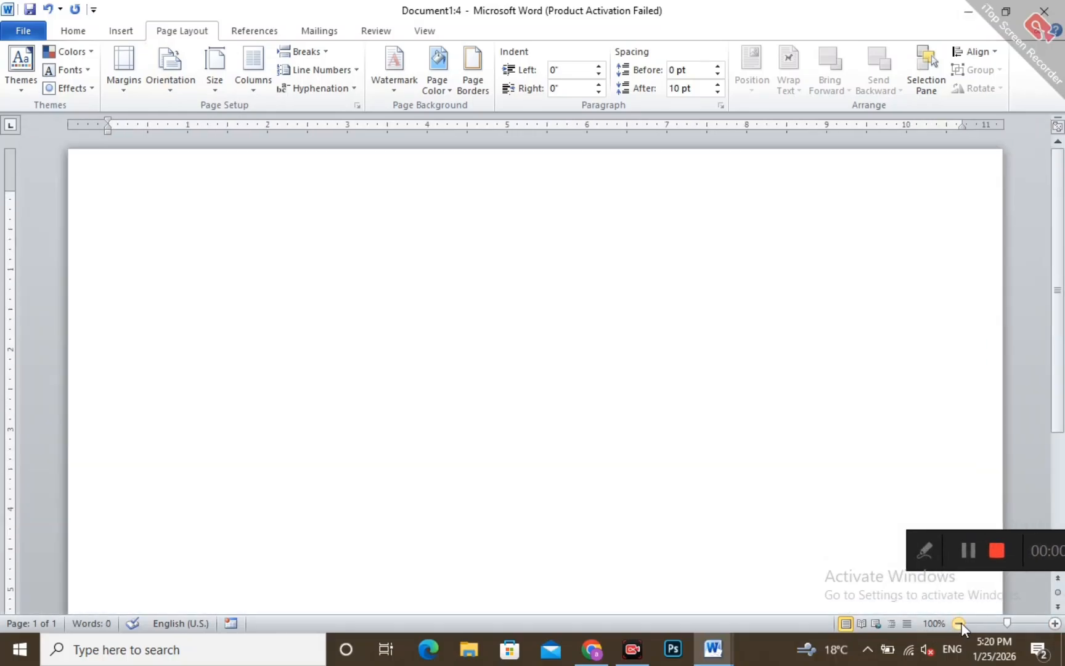
left_click(960, 623)
left_click(959, 624)
left_click(959, 624)
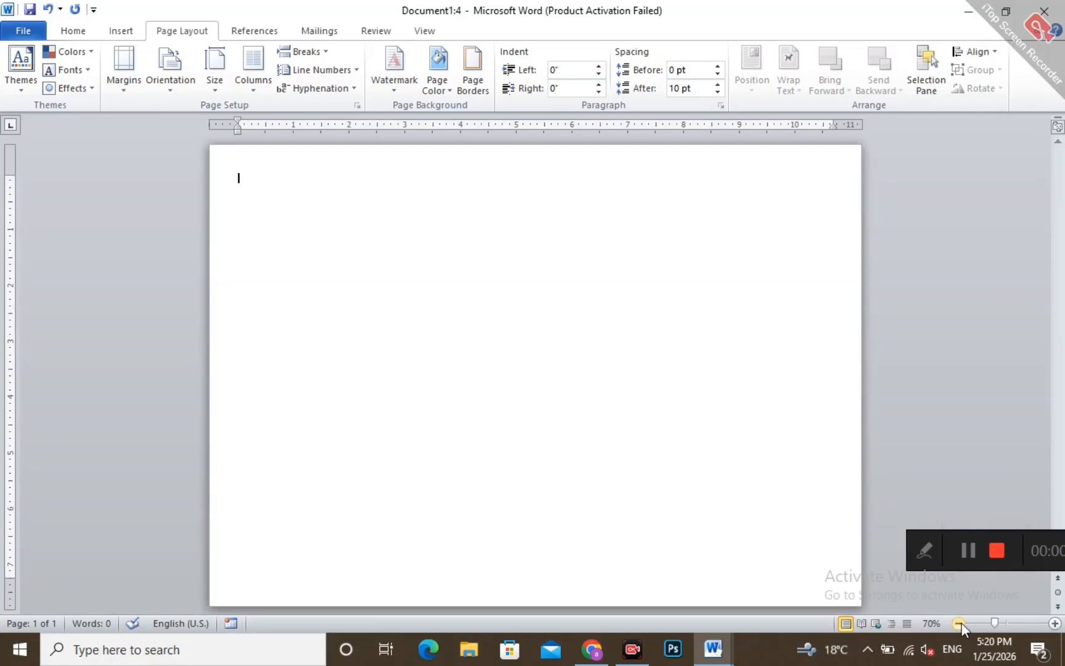
left_click_drag(950, 538, 973, 530)
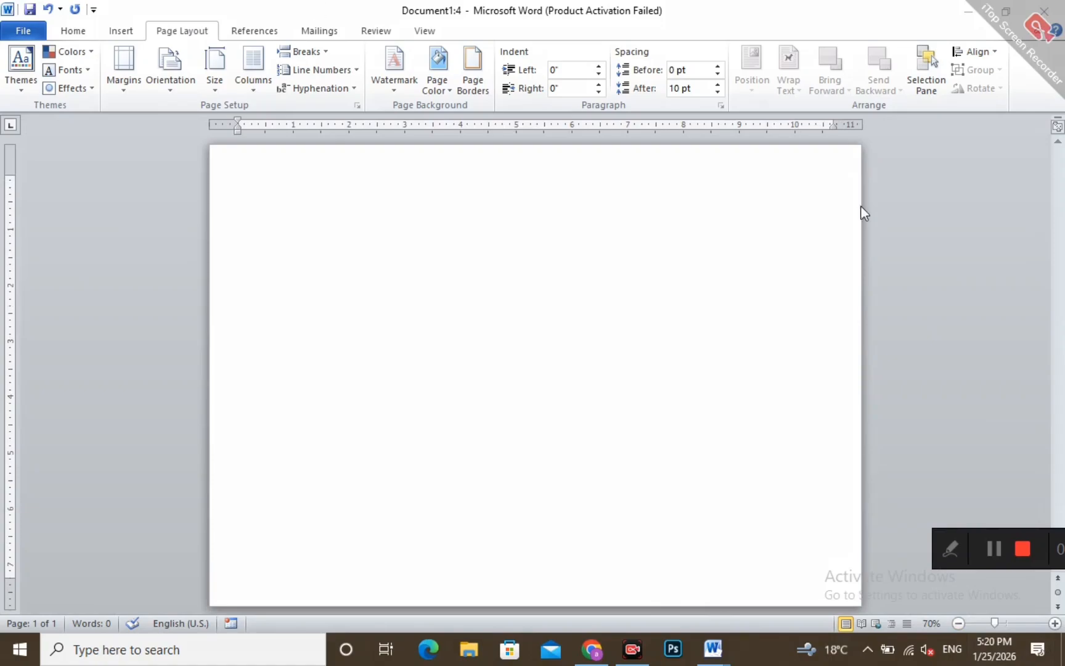
Step: Draw an isosceles triangle about 4.6" high and 4.22" wide on the left half of the page
left_click(123, 34)
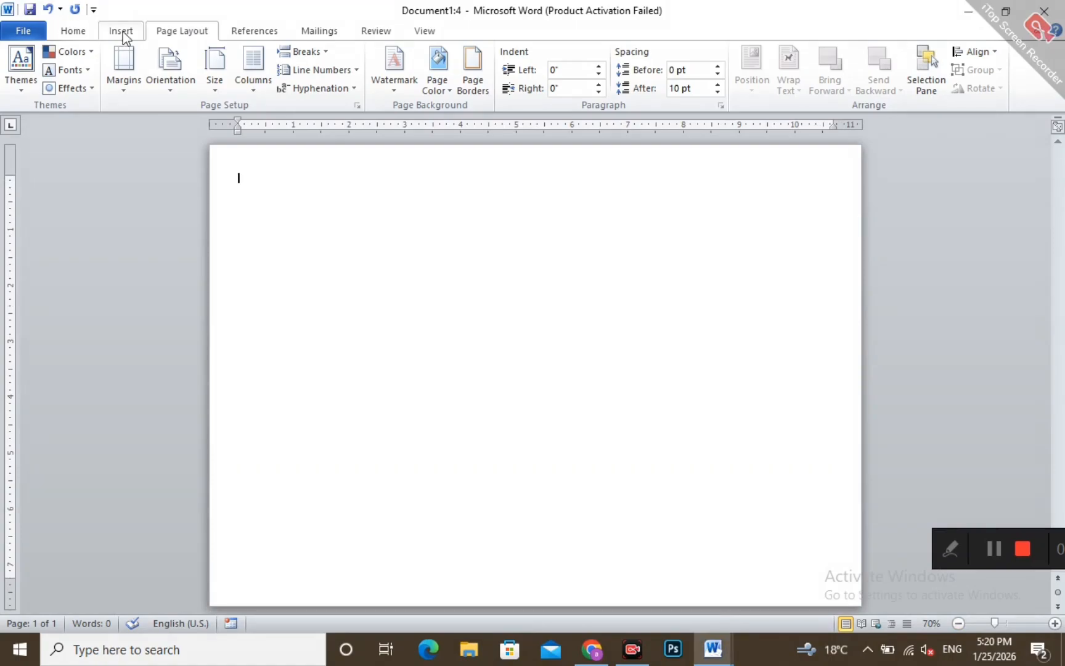
left_click(127, 29)
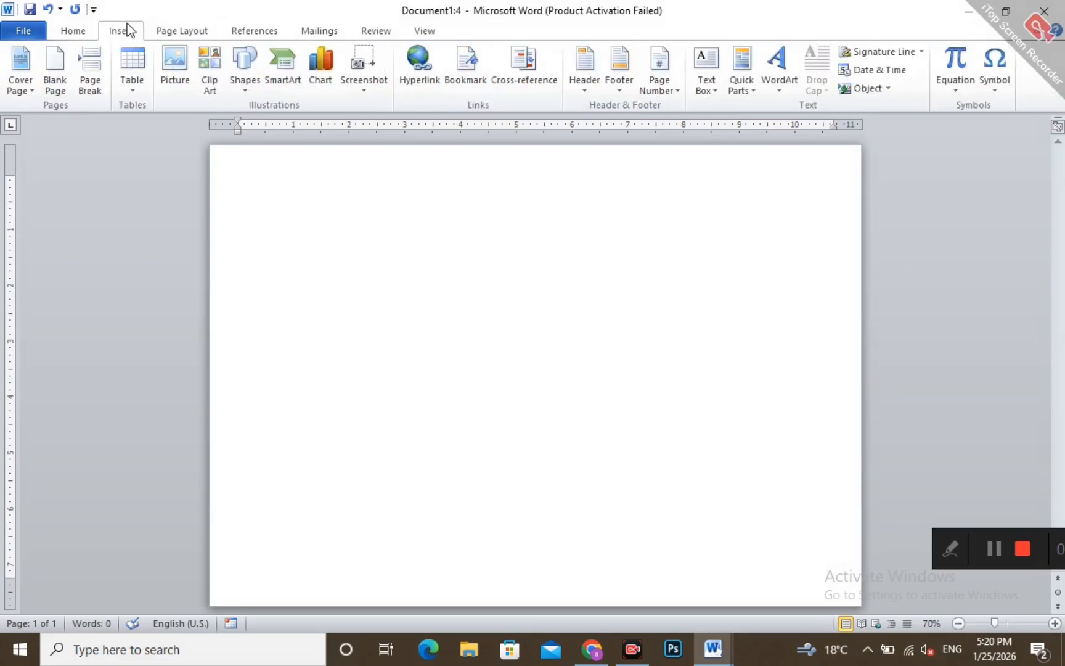
left_click(255, 70)
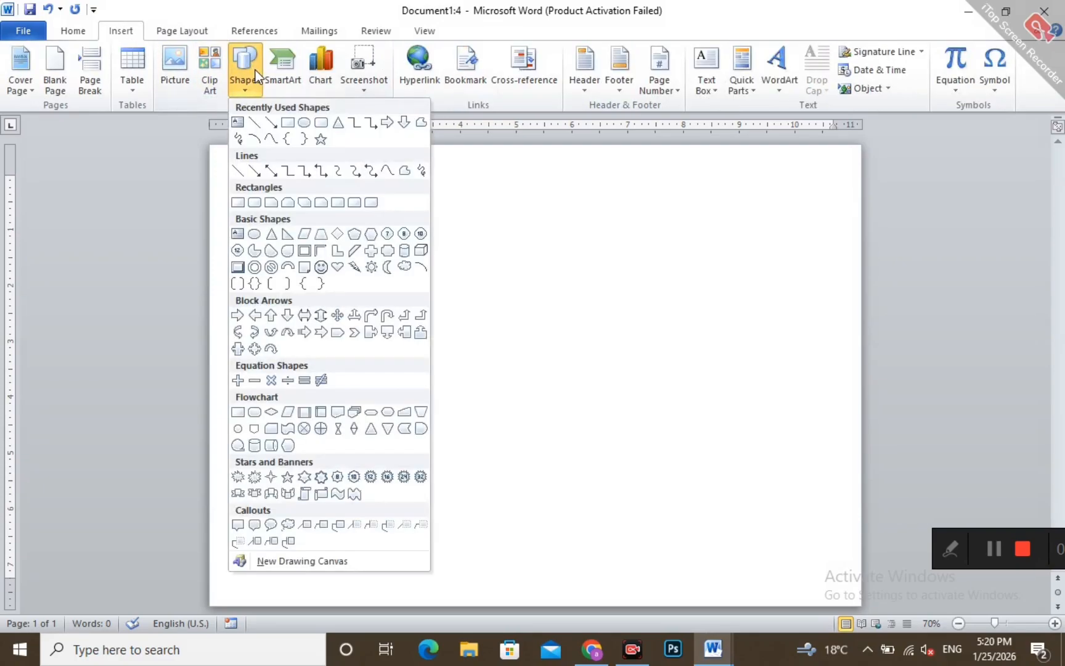
left_click(339, 123)
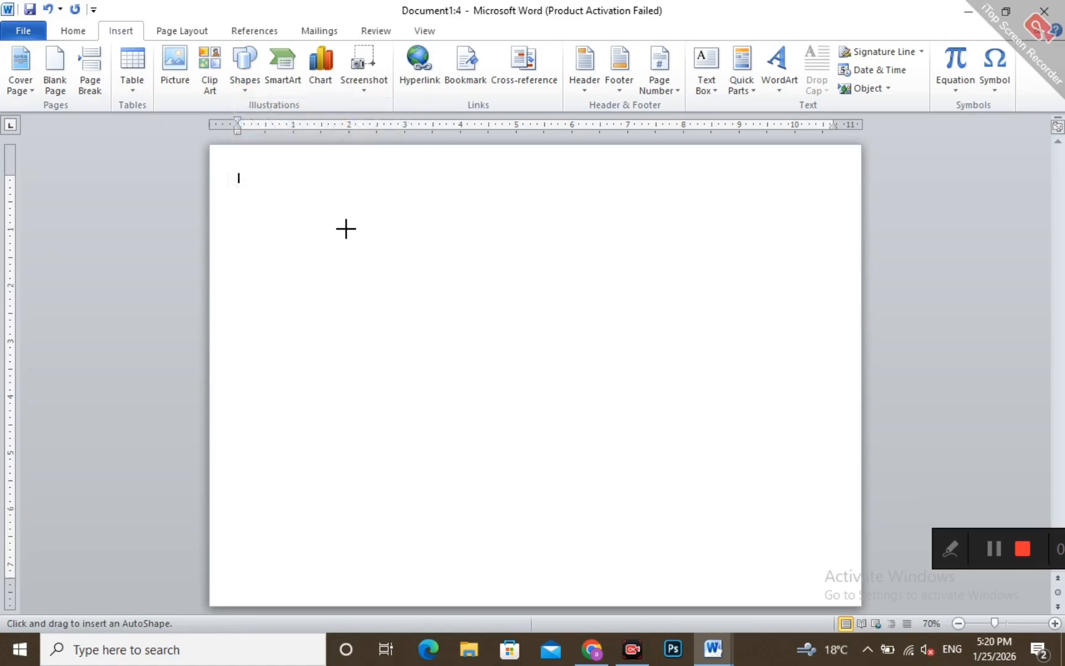
mouse_move(304, 233)
left_mouse_down()
mouse_move(425, 314)
mouse_move(478, 430)
mouse_move(540, 489)
left_mouse_up()
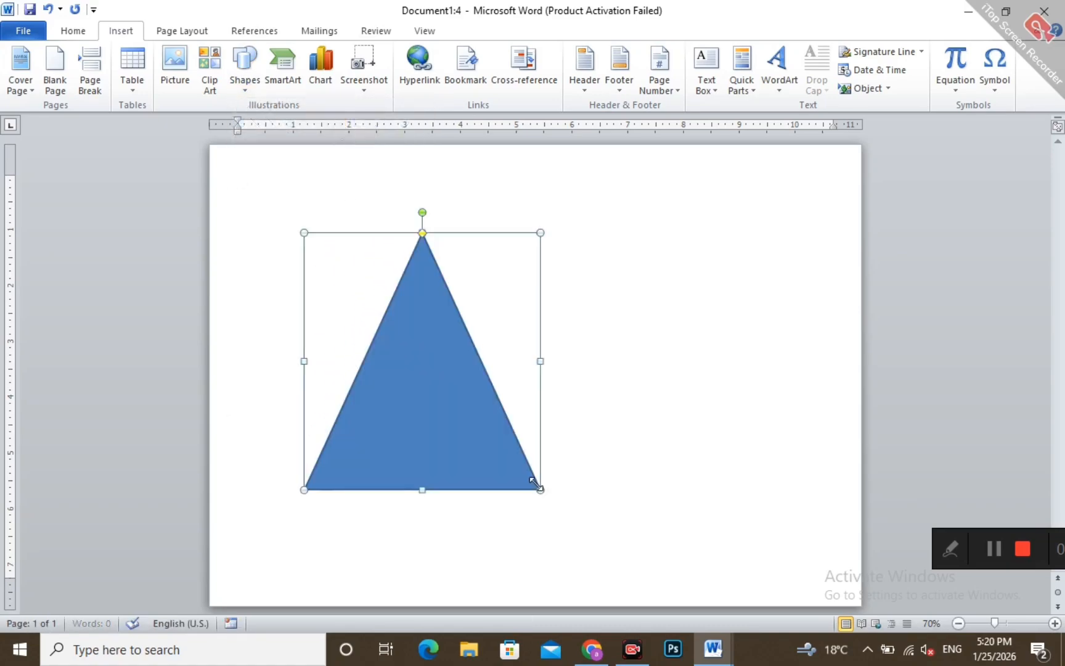
left_click_drag(453, 384, 477, 378)
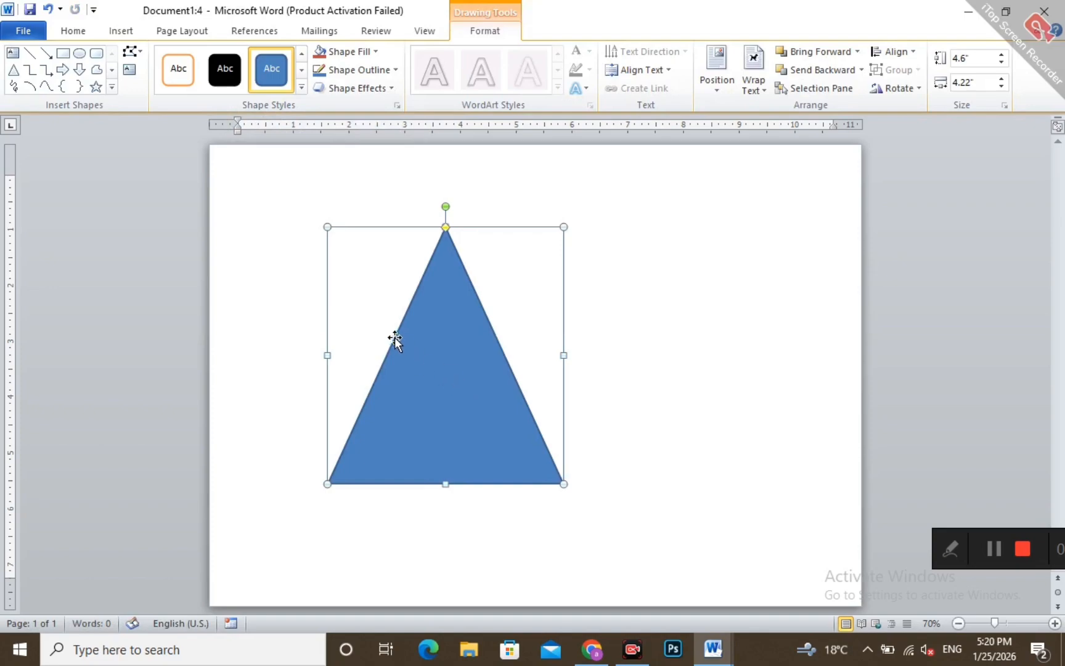
Step: Remove the triangle's outline and fill it with the darkest orange (brown) theme color
left_click(376, 77)
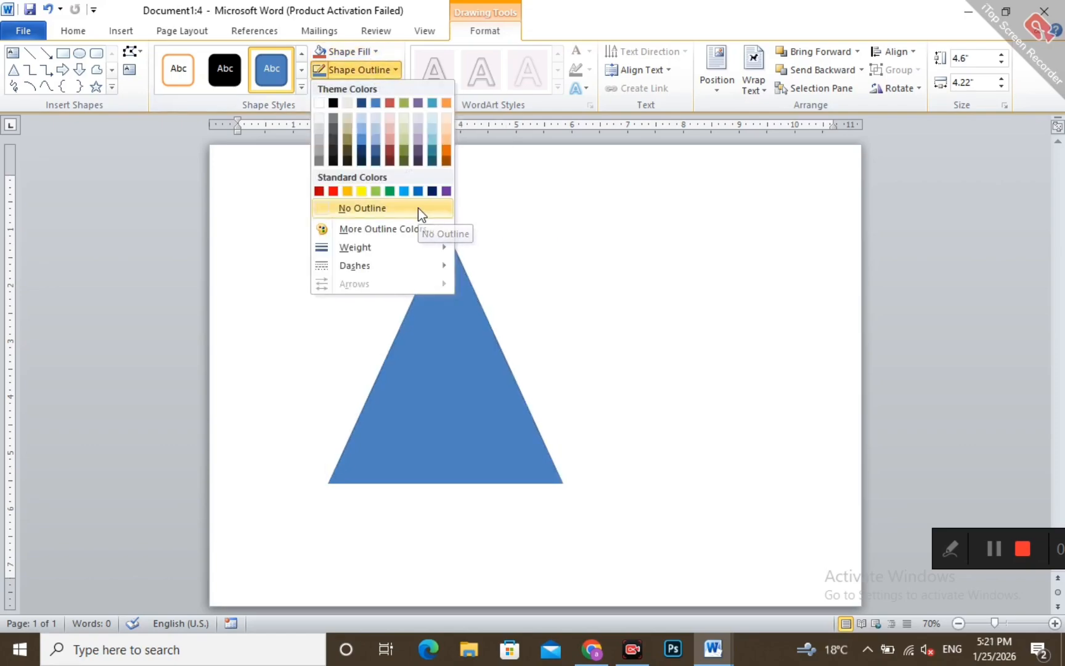
left_click(418, 208)
left_click(368, 53)
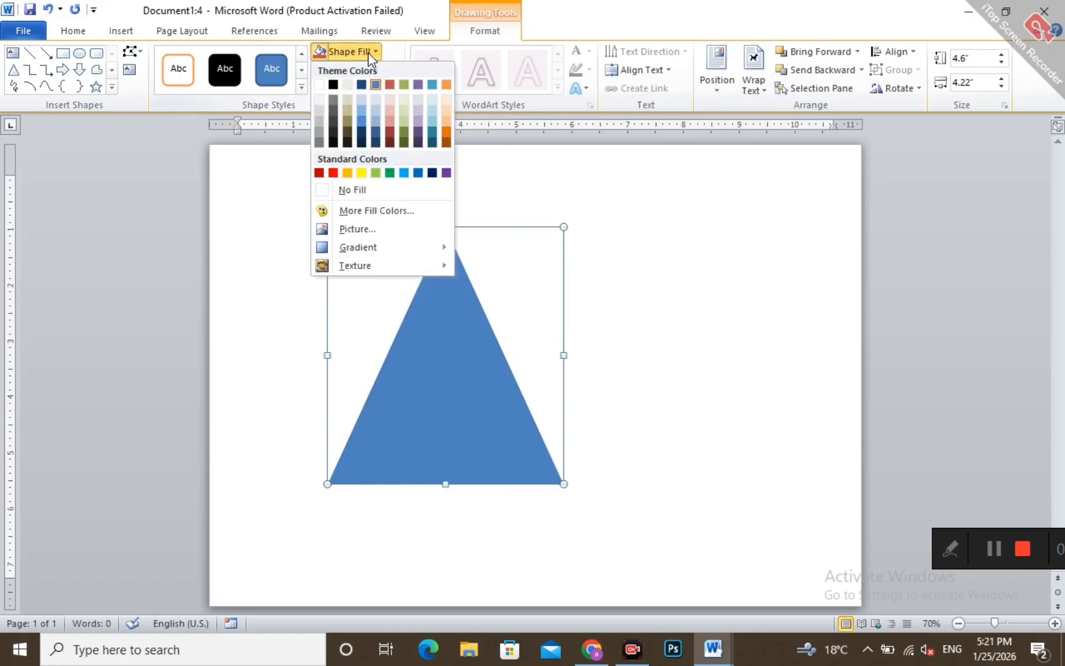
left_click(442, 138)
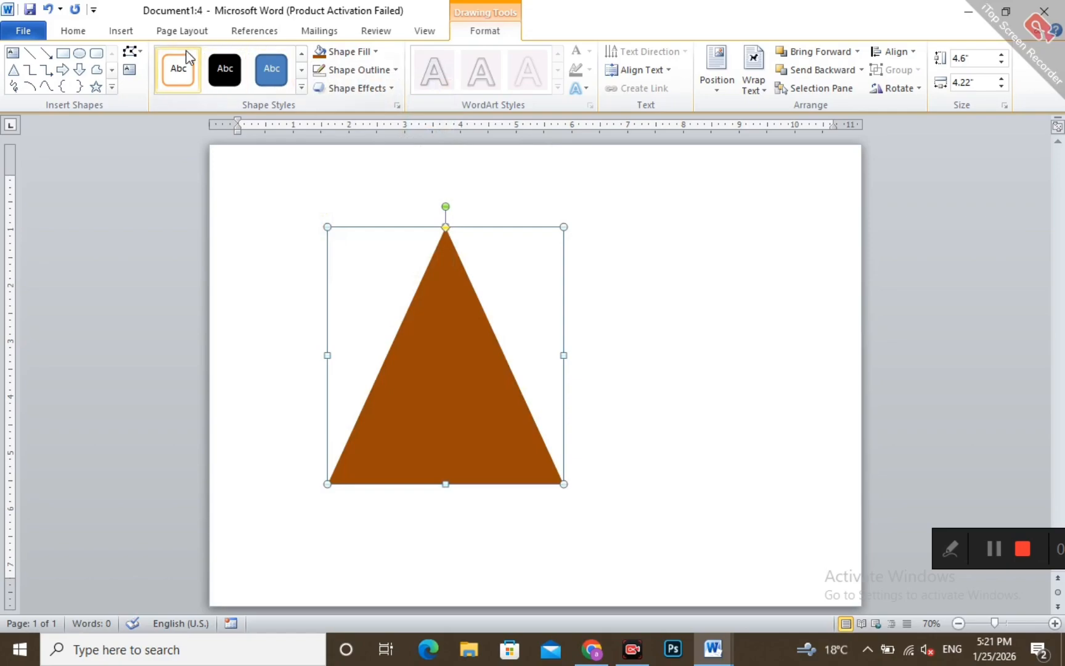
Step: Draw a thin horizontal rectangle about 0.19" high and 6.66" wide across the triangle near its base
left_click(118, 32)
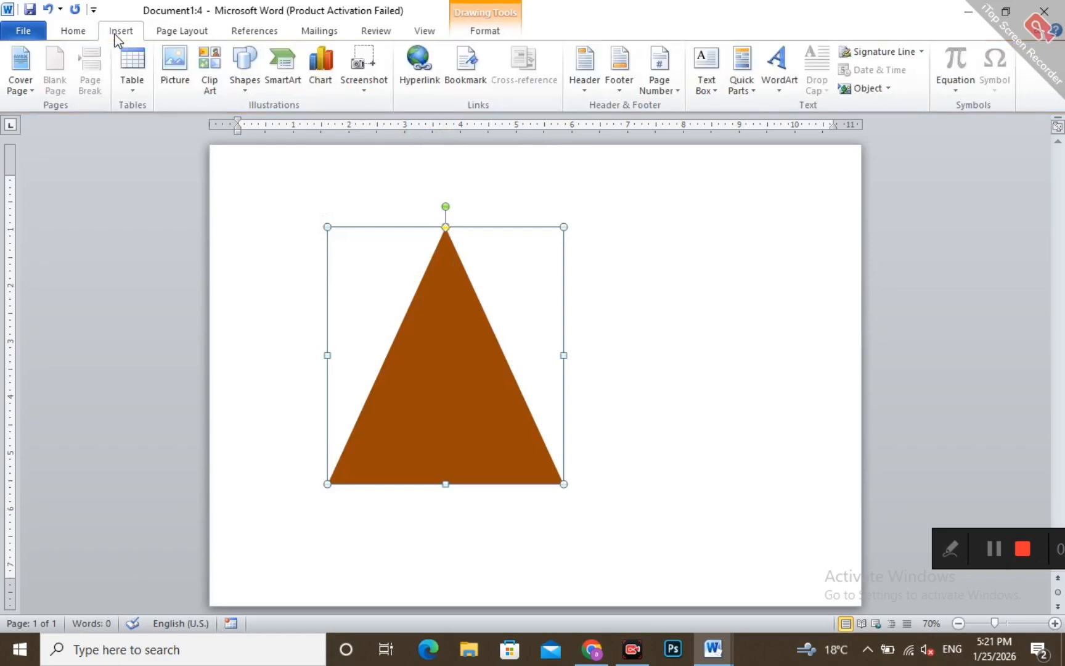
left_click(249, 86)
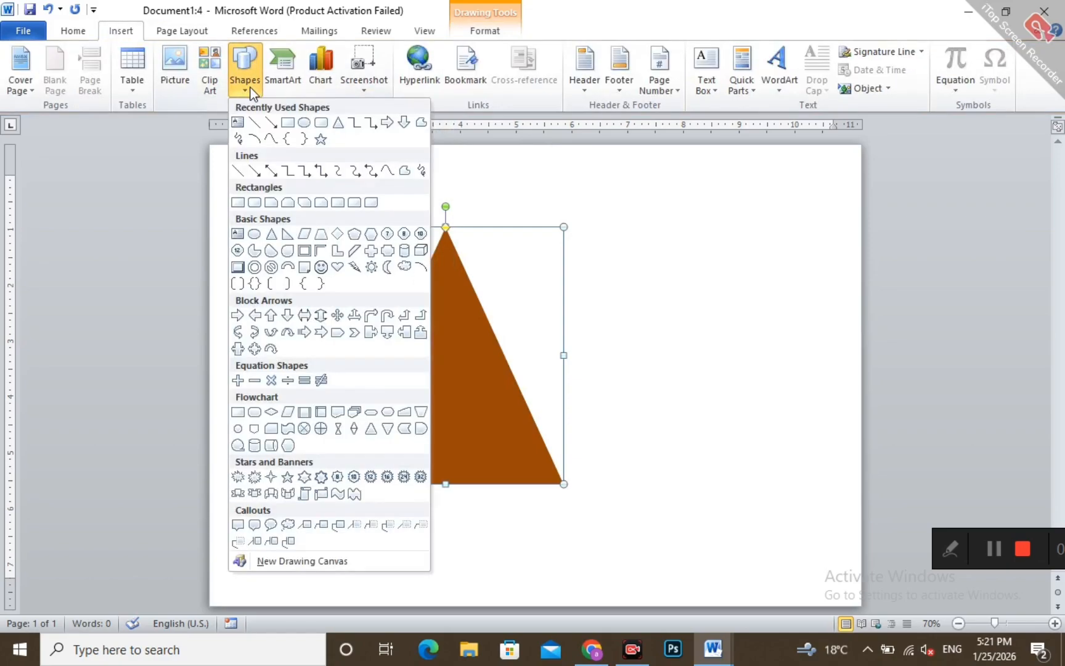
left_click(288, 123)
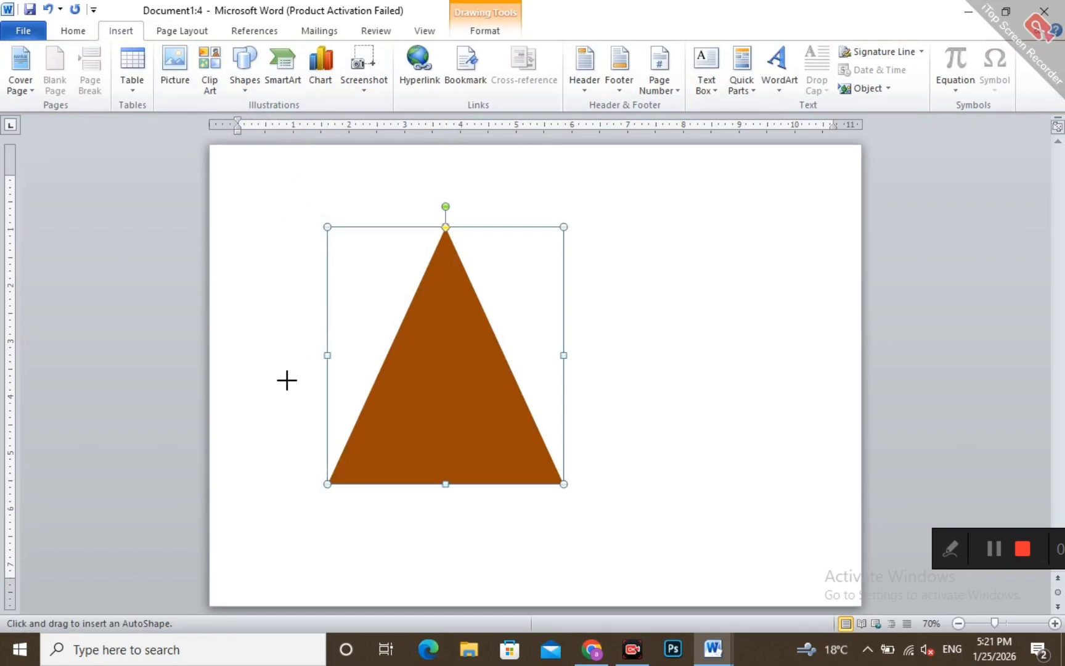
left_click_drag(245, 398, 615, 408)
left_click_drag(494, 406, 514, 466)
Step: Remove the thin rectangle's outline and fill it with standard yellow
left_click(357, 71)
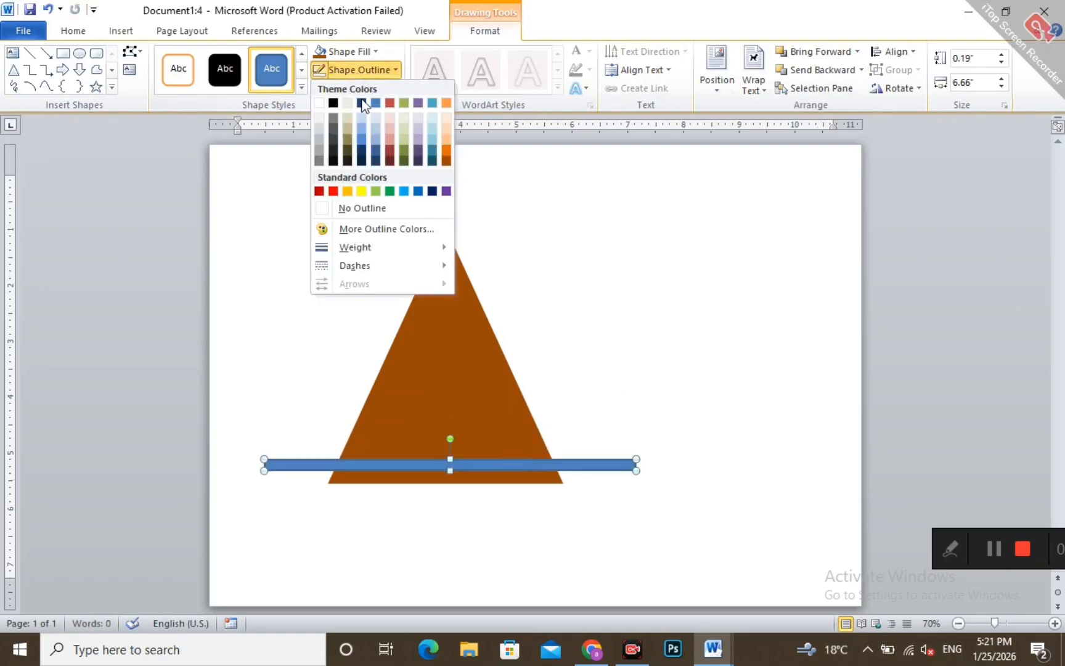
left_click(371, 212)
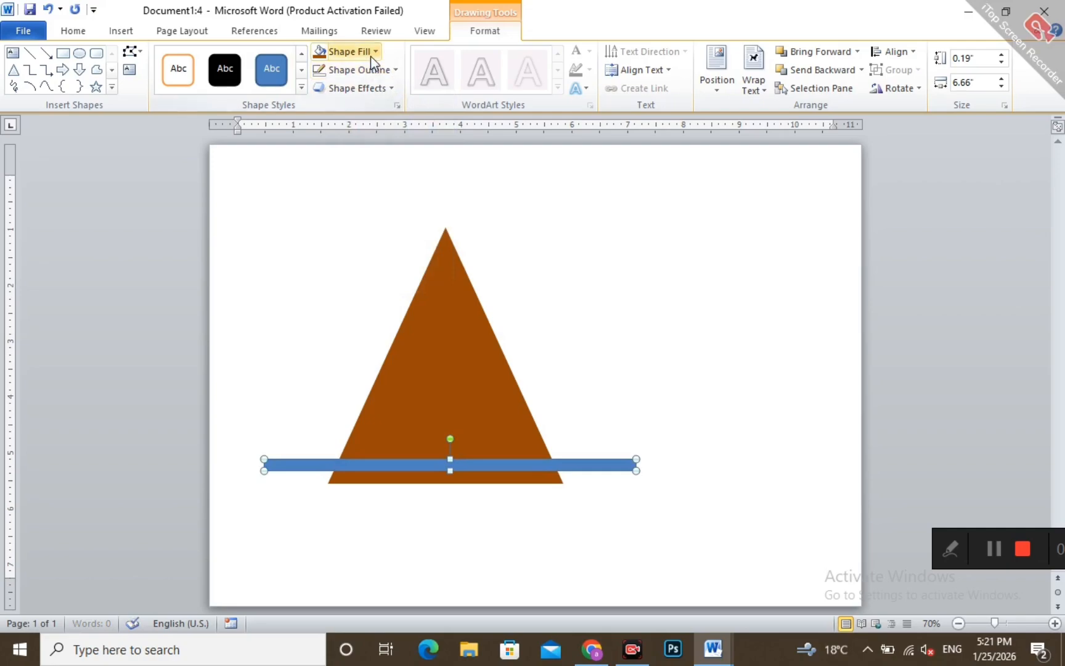
left_click(373, 53)
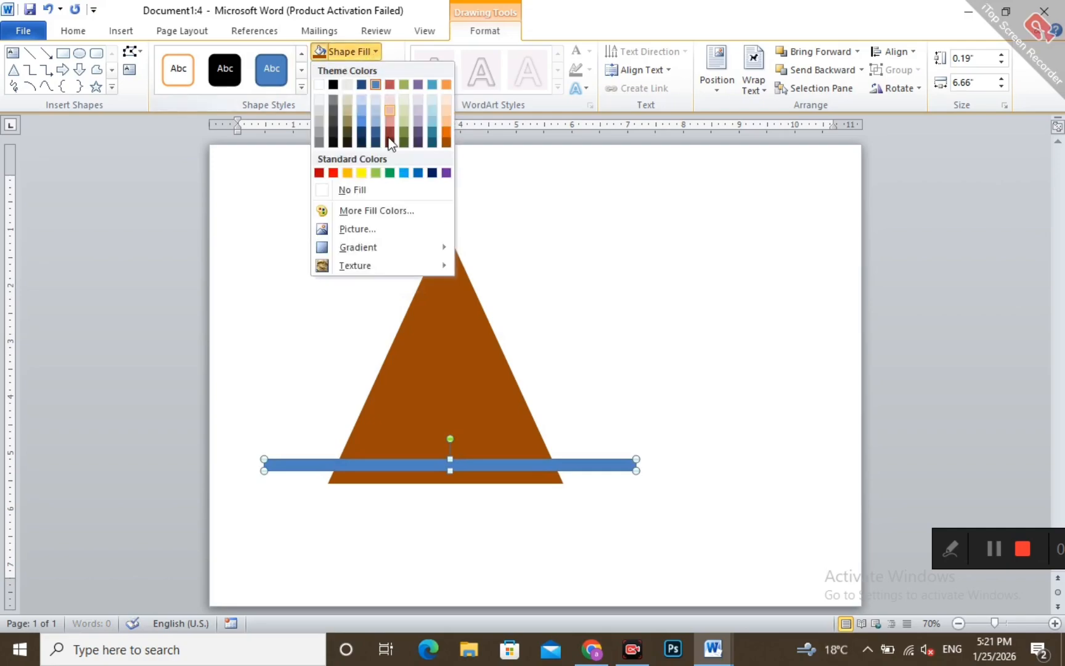
left_click(361, 174)
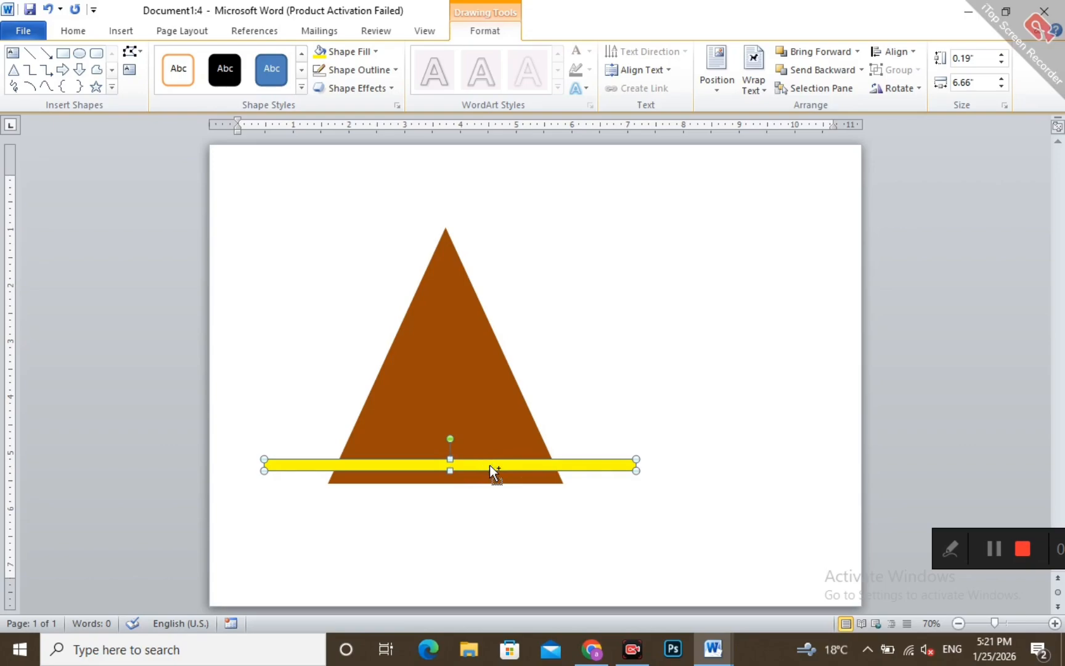
Step: Duplicate the yellow bar twice and stack the copies above it as three spaced stripes across the triangle's lower part
left_click_drag(489, 466, 475, 440)
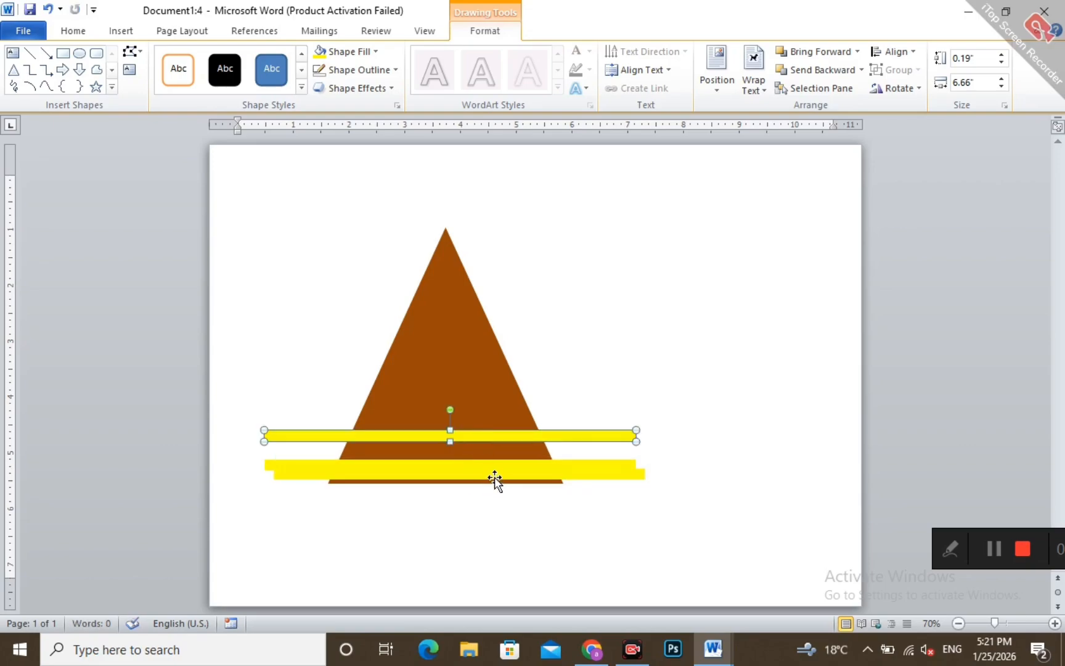
left_click_drag(495, 480, 493, 425)
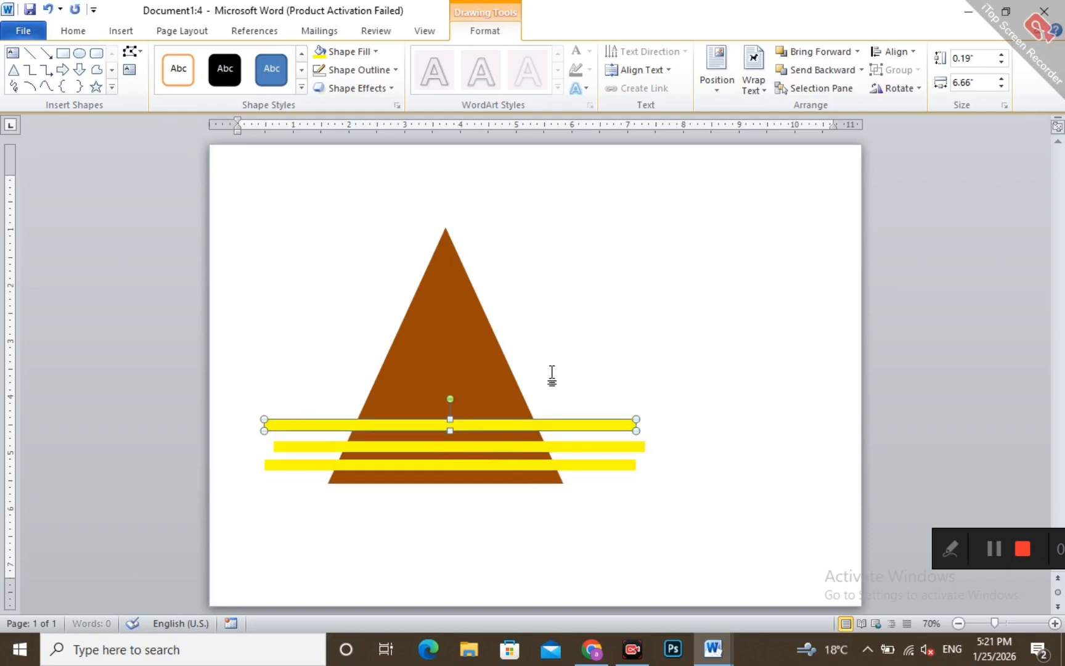
left_click(543, 516)
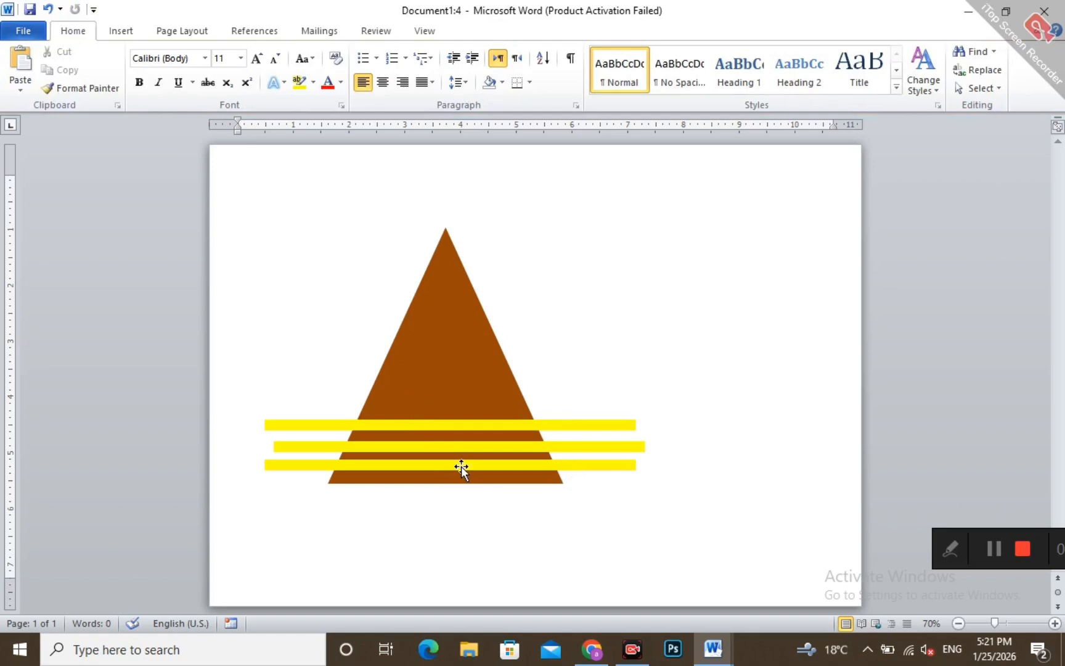
Step: Group the brown triangle and the three yellow bars into one object
left_click(433, 312)
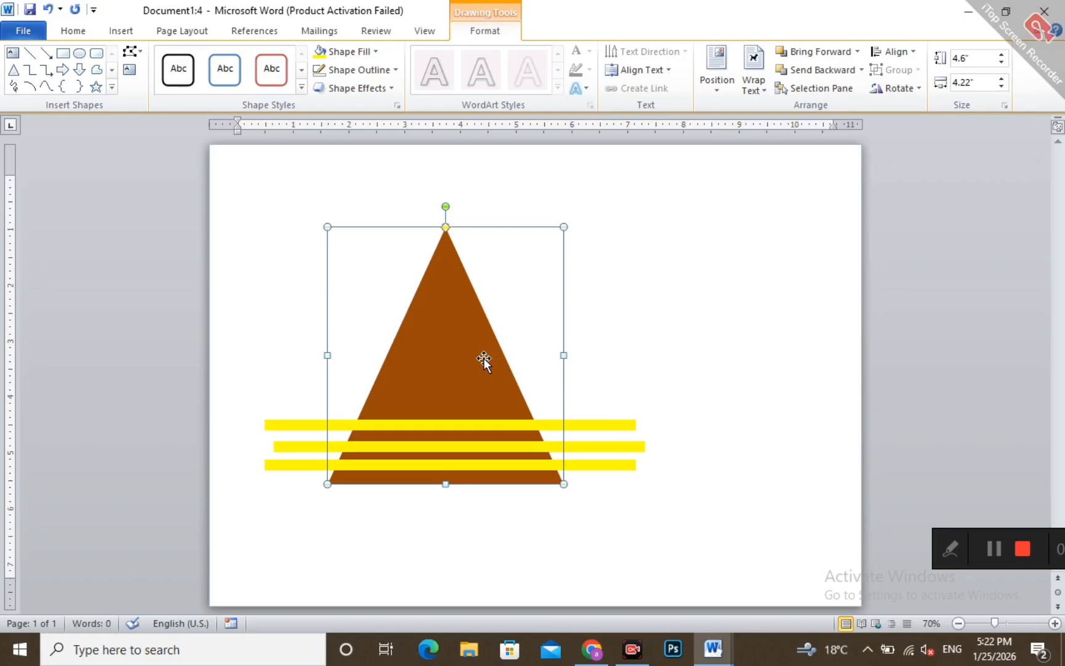
left_click(487, 425, "shift")
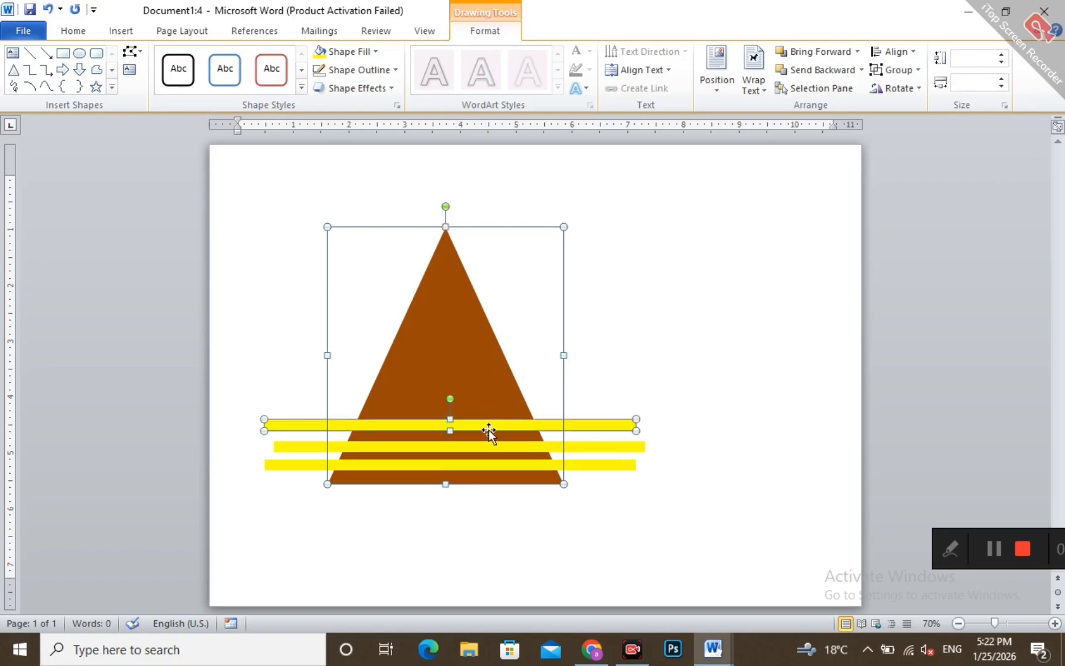
left_click(494, 450, "shift")
left_click(494, 464, "shift")
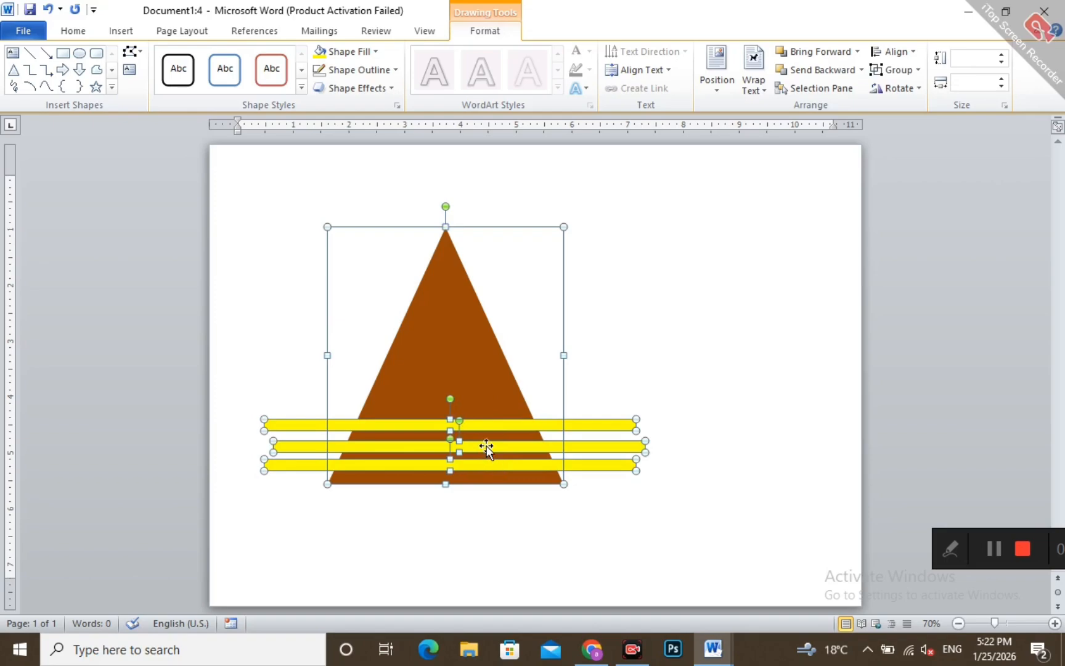
right_click(486, 447)
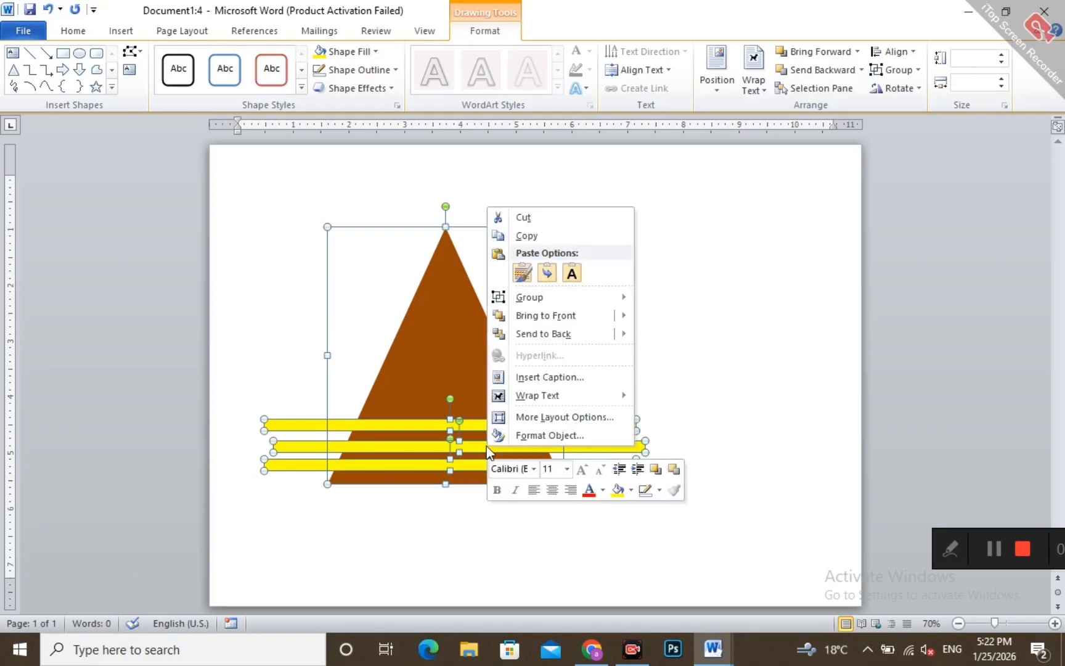
mouse_move(515, 299)
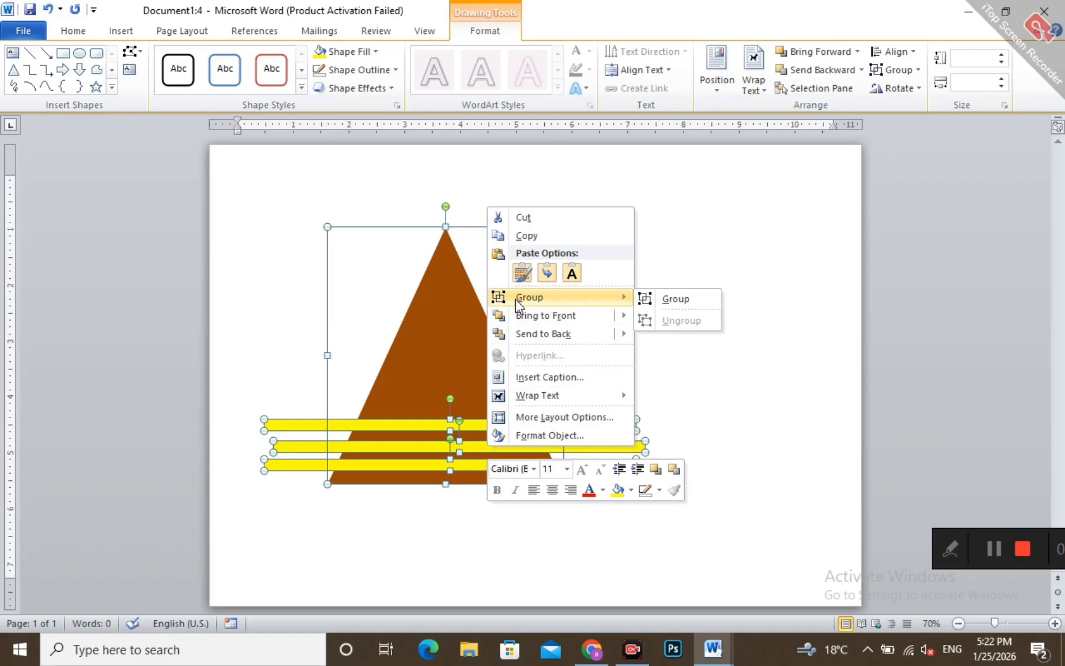
left_click(651, 300)
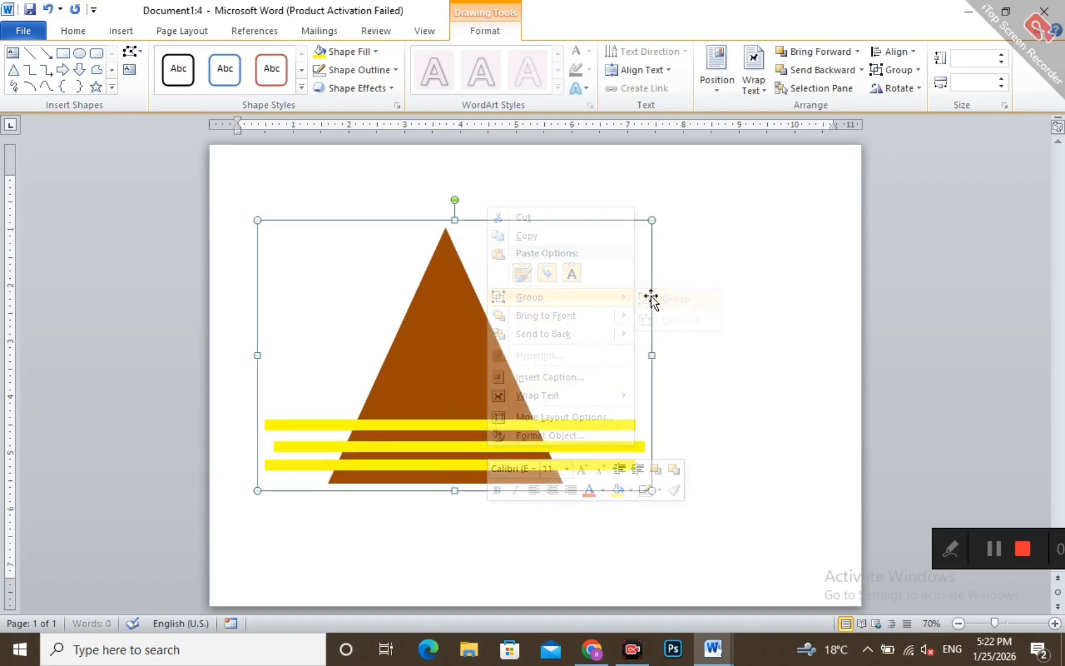
Step: Rotate the grouped triangle counterclockwise and fit it into the page's top-left corner with the stripes running diagonally
left_click_drag(443, 345, 468, 373)
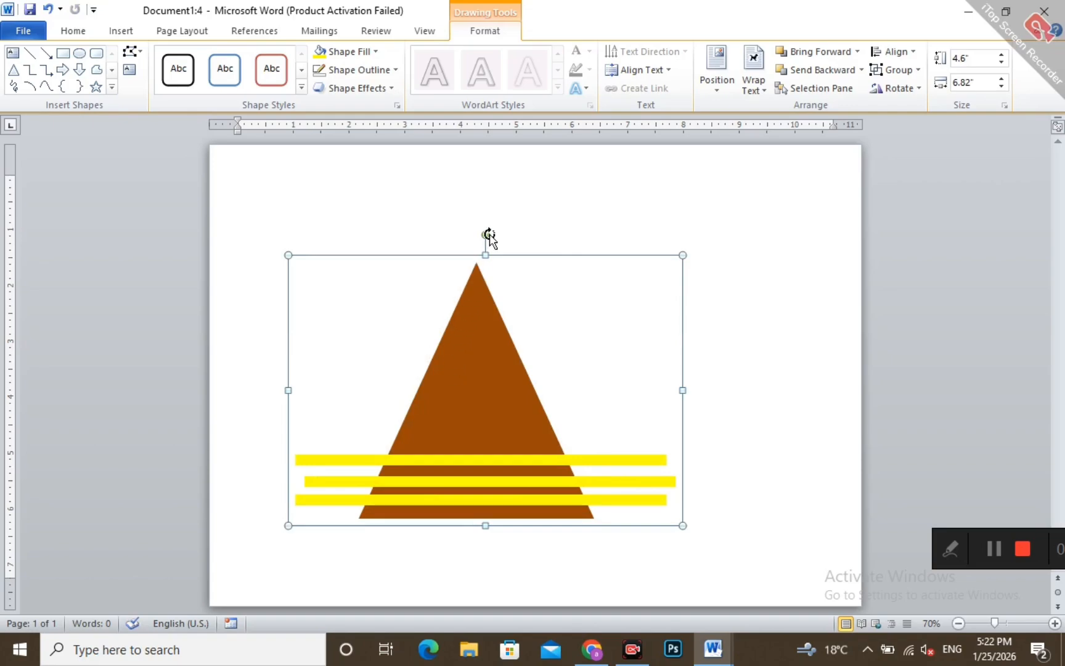
left_click_drag(487, 237, 374, 238)
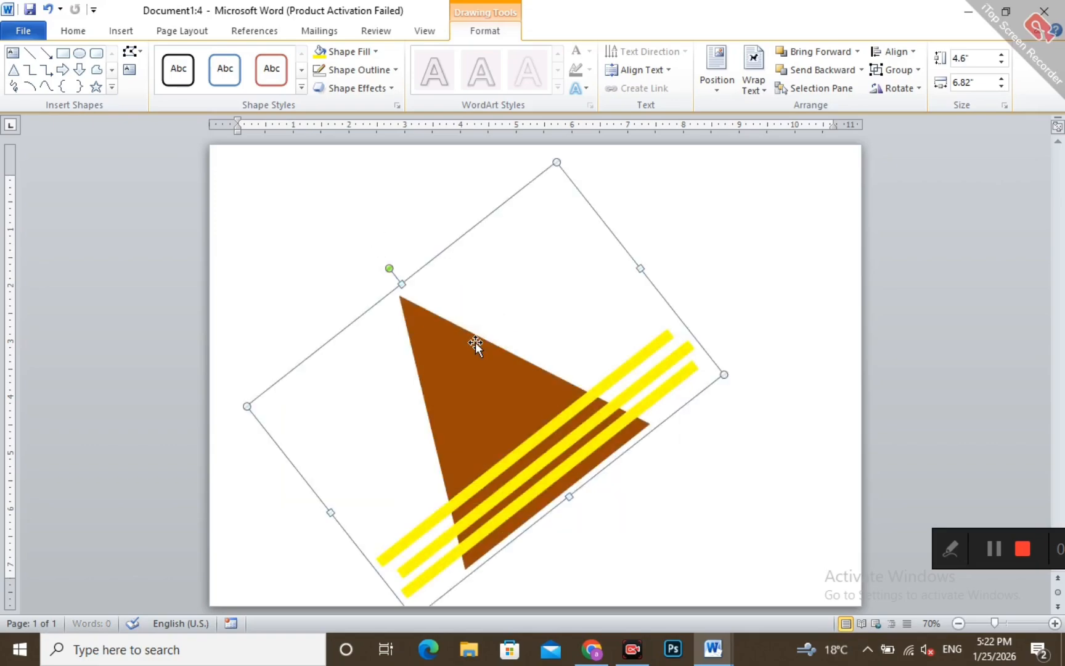
left_click_drag(586, 478, 475, 357)
left_click_drag(321, 155, 311, 165)
left_click_drag(432, 290, 250, 162)
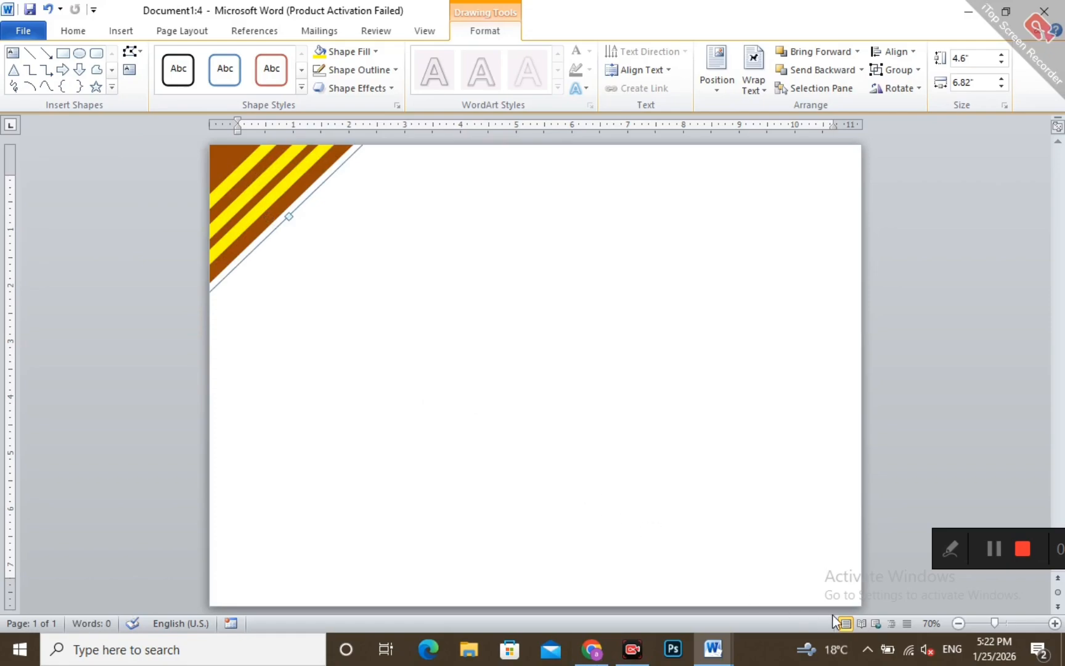
left_click_drag(262, 197, 264, 178)
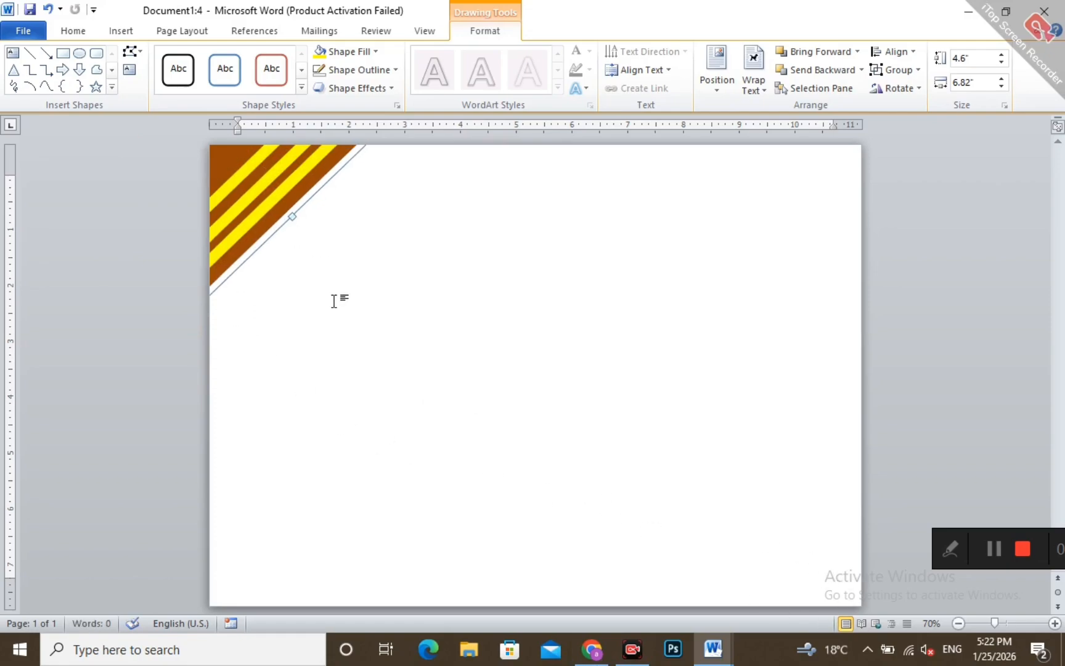
Step: Duplicate the striped triangle group, rotate the copy to face the opposite way, and fit it into the page's bottom-right corner
key("ctrl+d")
left_click_drag(256, 186, 601, 469)
left_click_drag(447, 296, 747, 530)
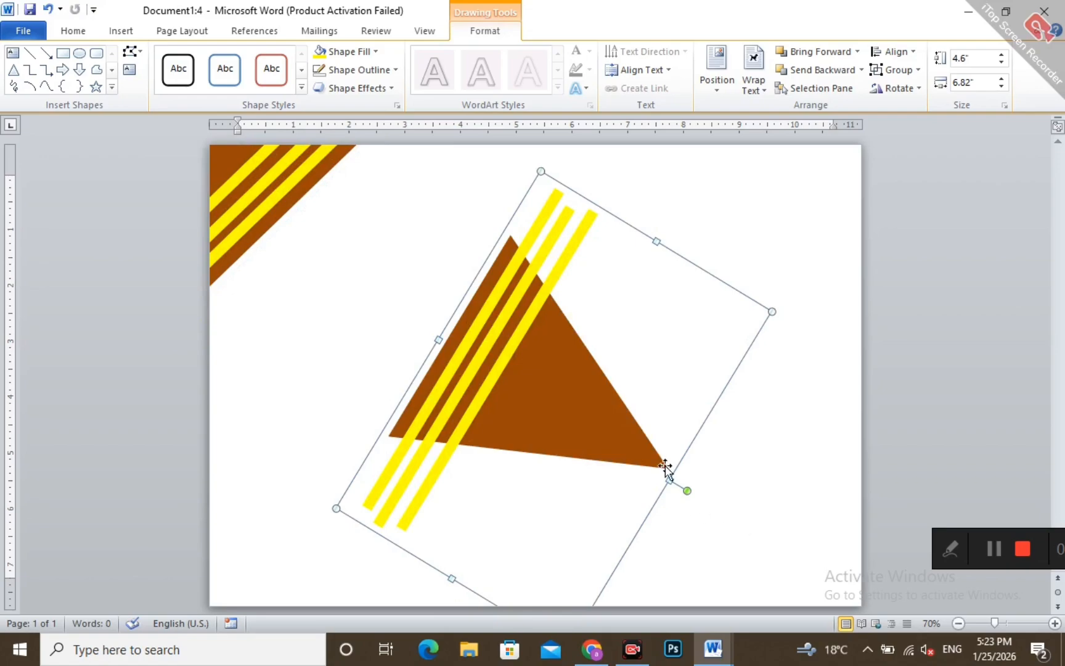
left_click_drag(688, 491, 667, 500)
left_click_drag(499, 344, 839, 538)
left_click(868, 550)
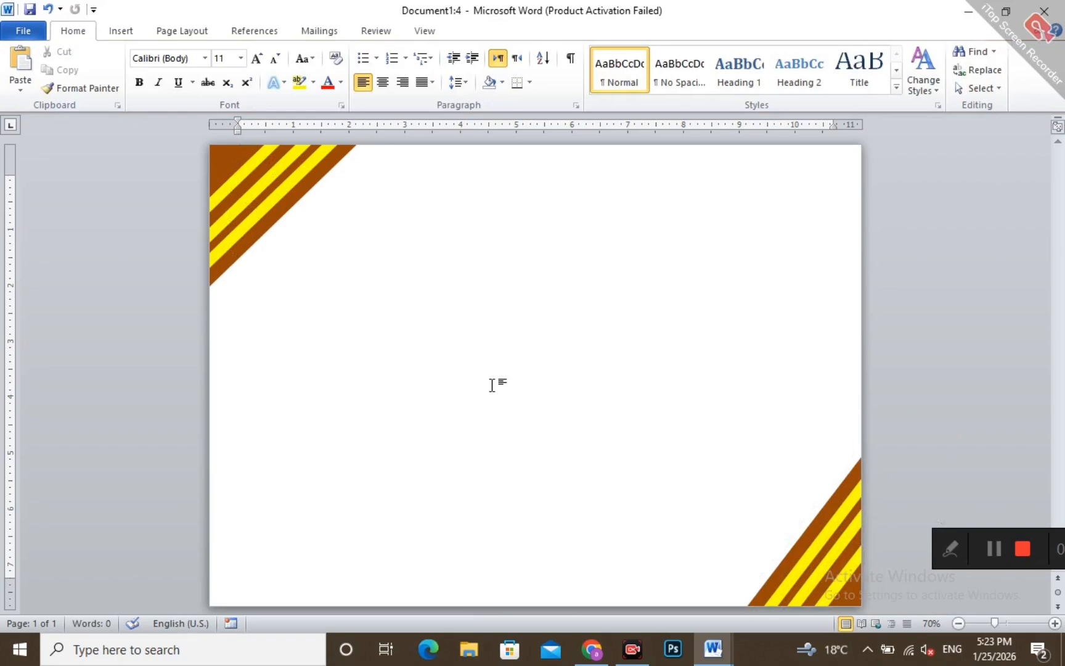
Step: Draw a Round Diagonal Corner Rectangle about 7.61" high and 11.13" wide, just inside the page edges
left_click(120, 35)
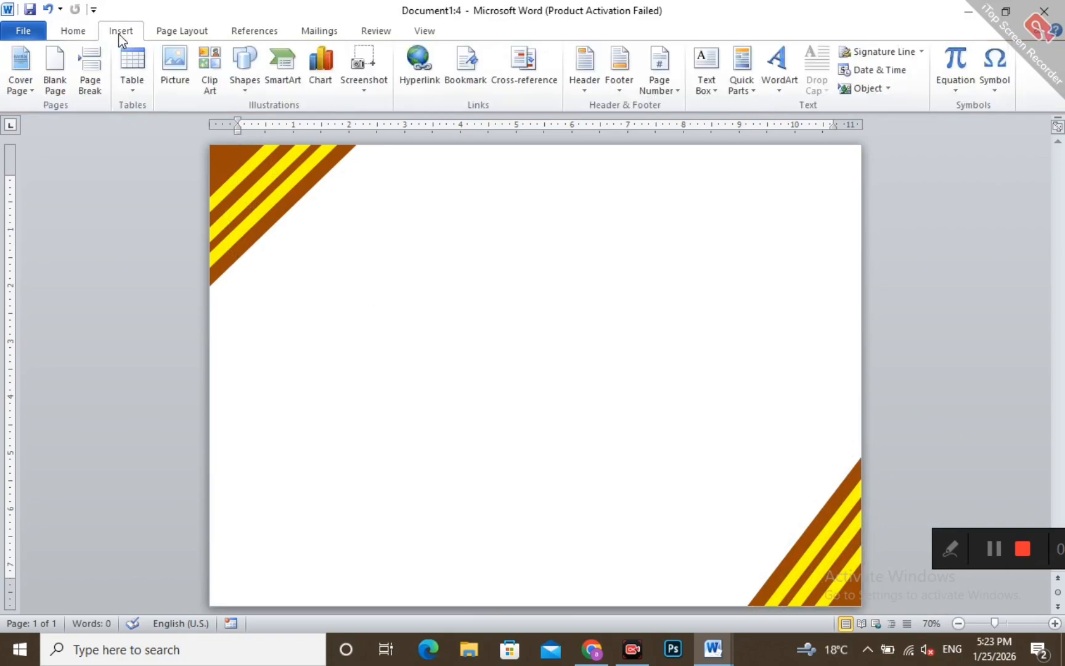
left_click(249, 87)
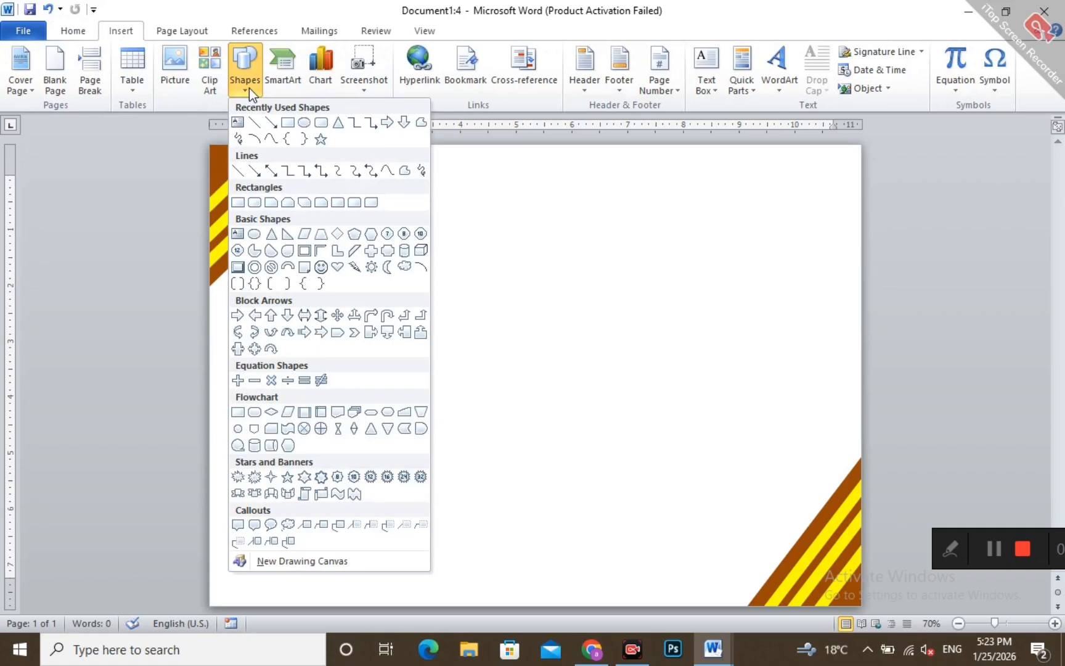
left_click(372, 204)
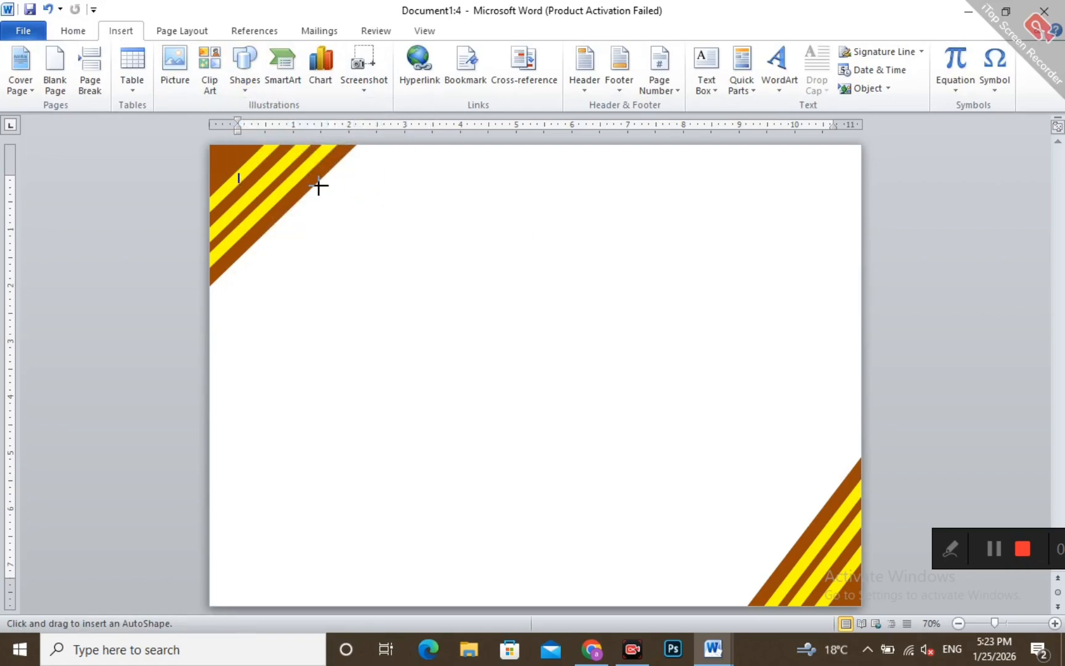
mouse_move(225, 163)
left_mouse_down()
mouse_move(357, 335)
mouse_move(599, 471)
mouse_move(835, 566)
mouse_move(846, 588)
left_mouse_up()
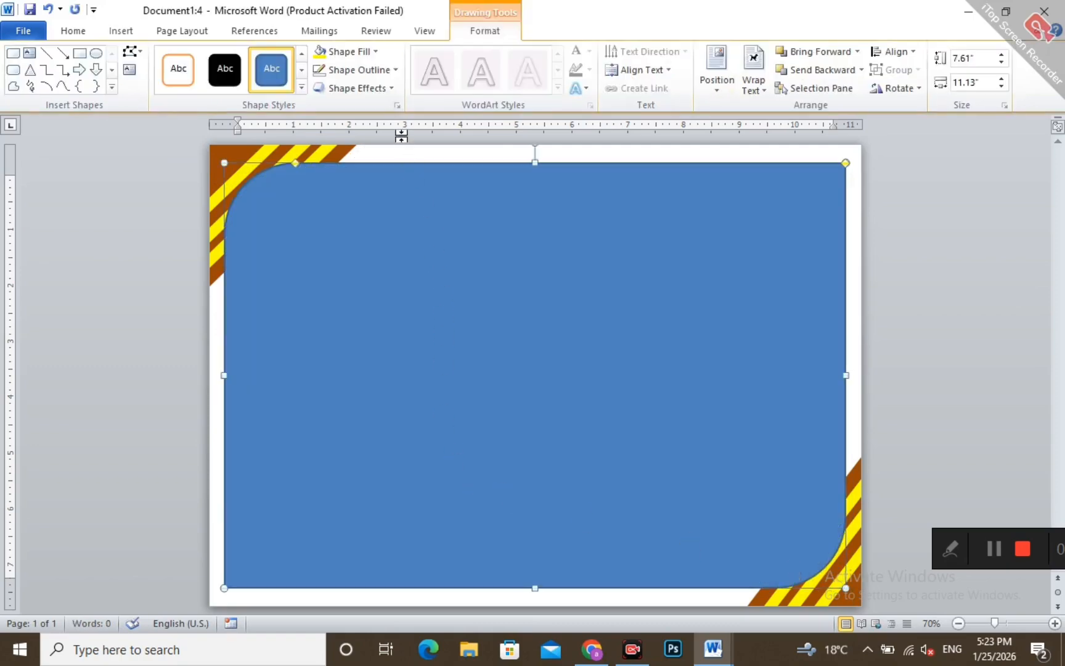
Step: Remove the large rectangle's fill and give it a black outline
left_click(361, 53)
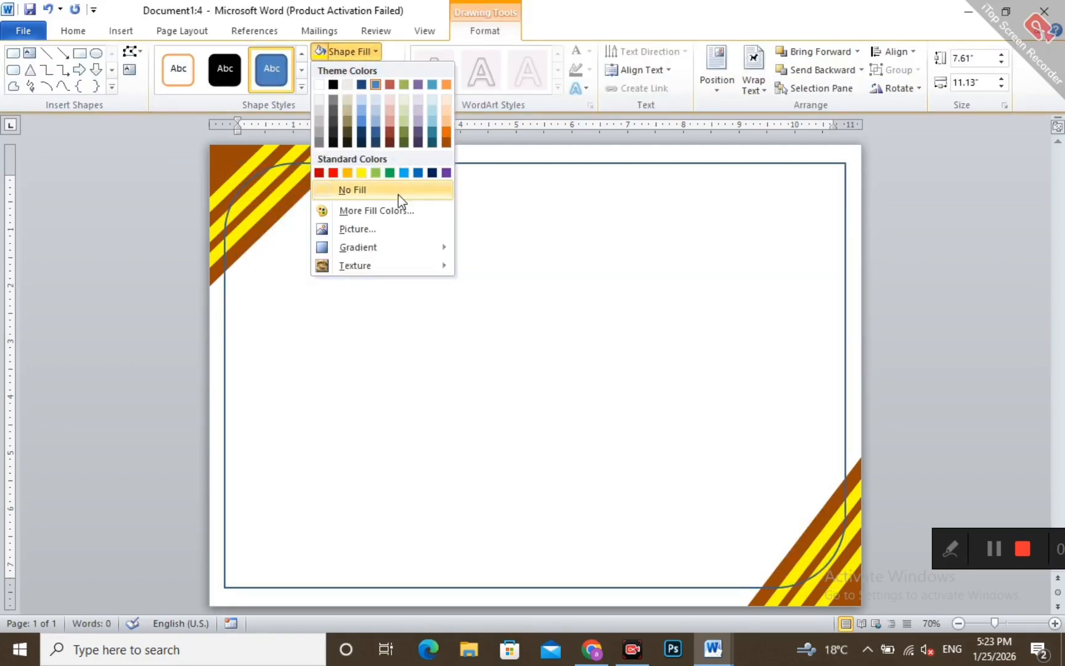
left_click(398, 191)
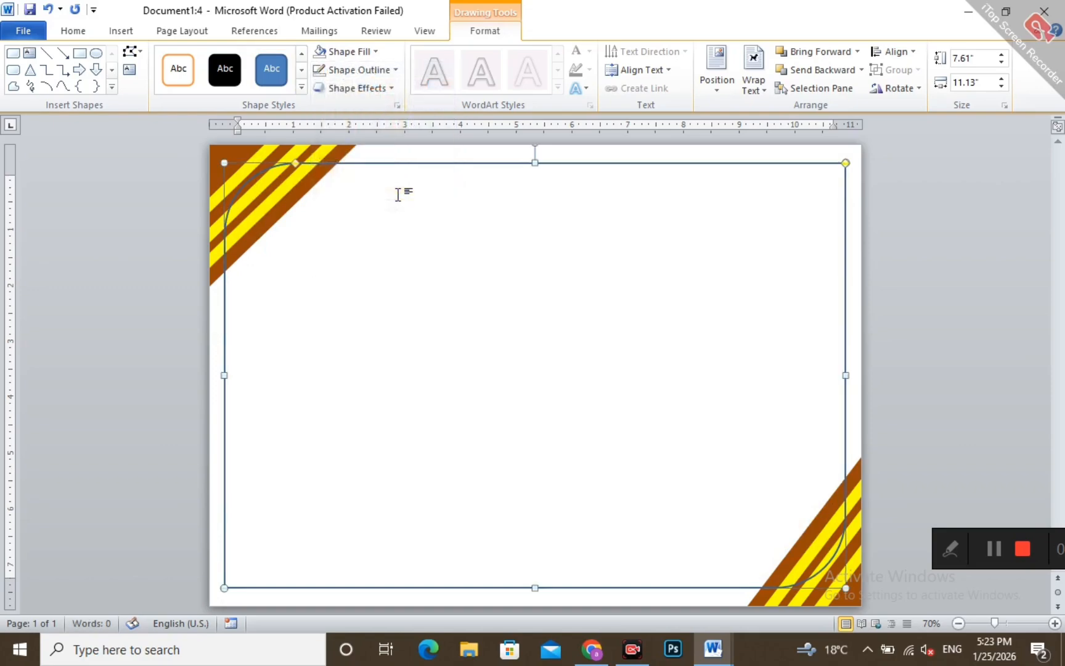
left_click(378, 72)
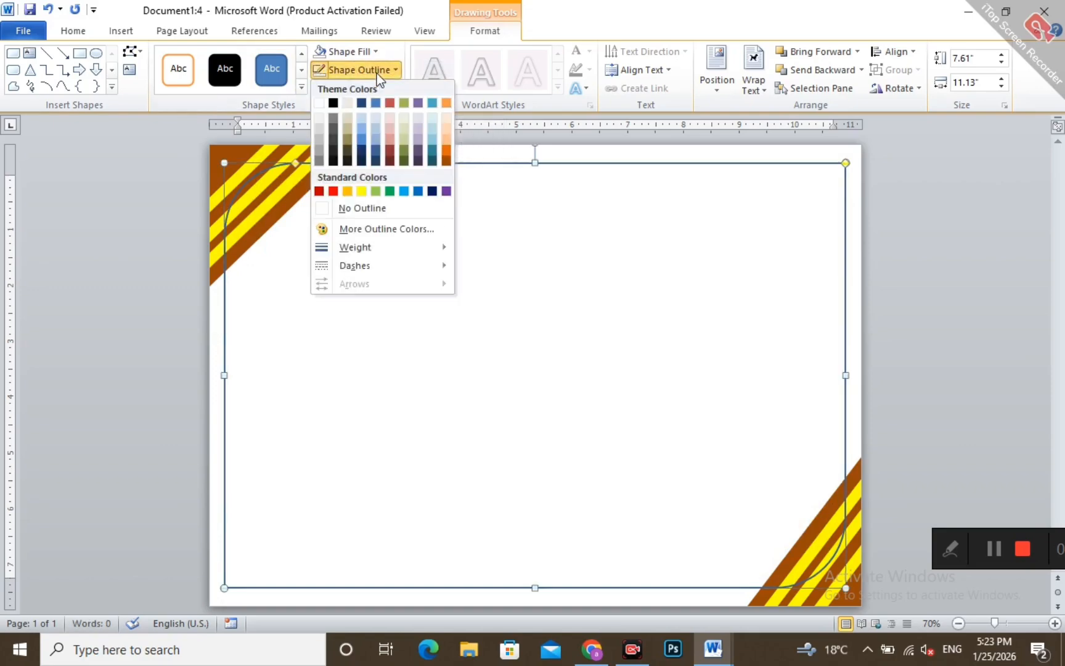
left_click(334, 105)
left_click(915, 359)
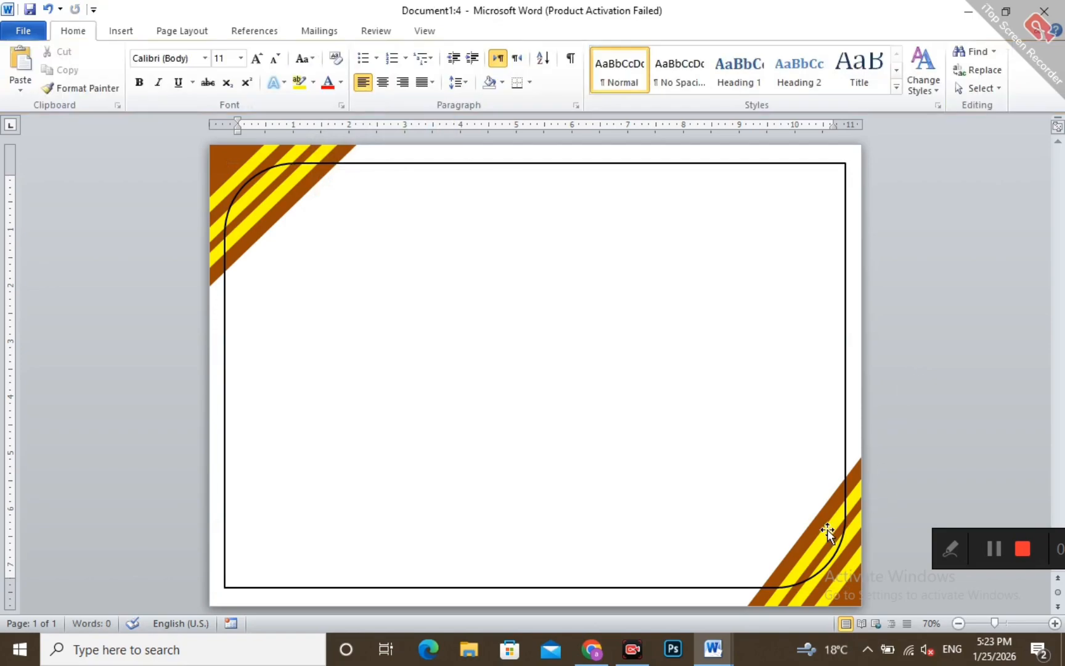
Step: Send the black rectangular frame backward behind both striped corner groups
left_click(843, 452)
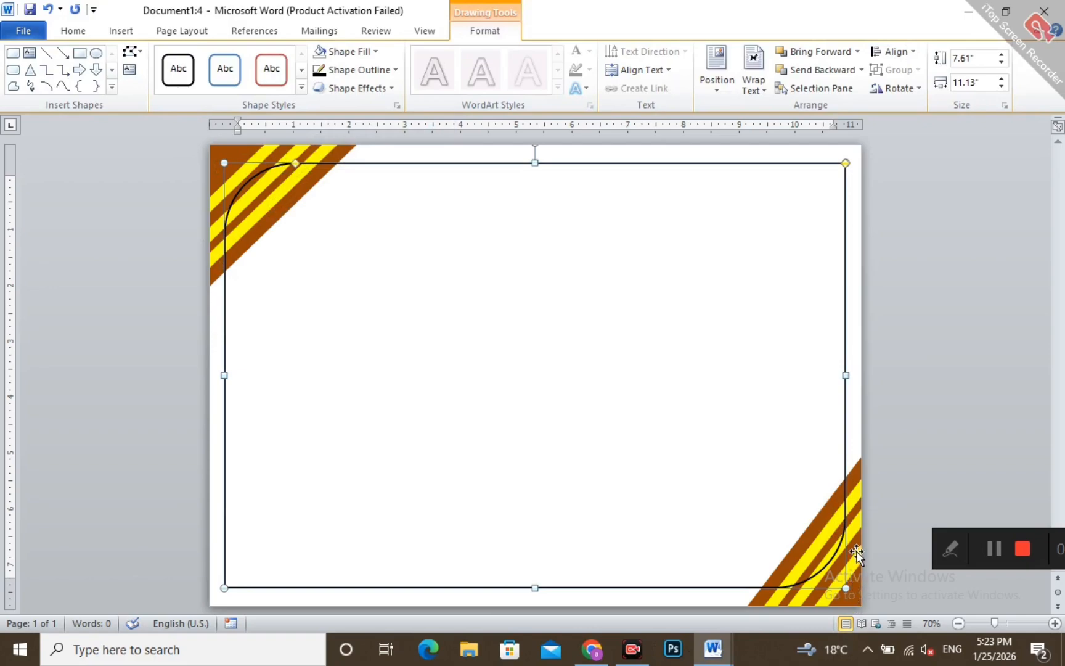
left_click(832, 513)
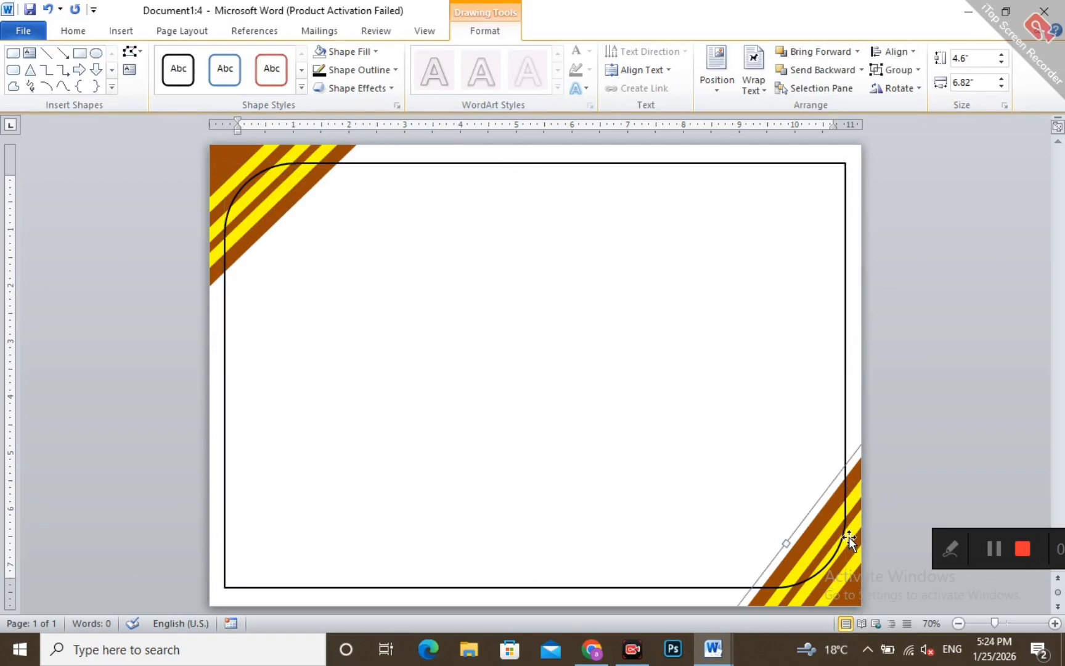
left_click(832, 165)
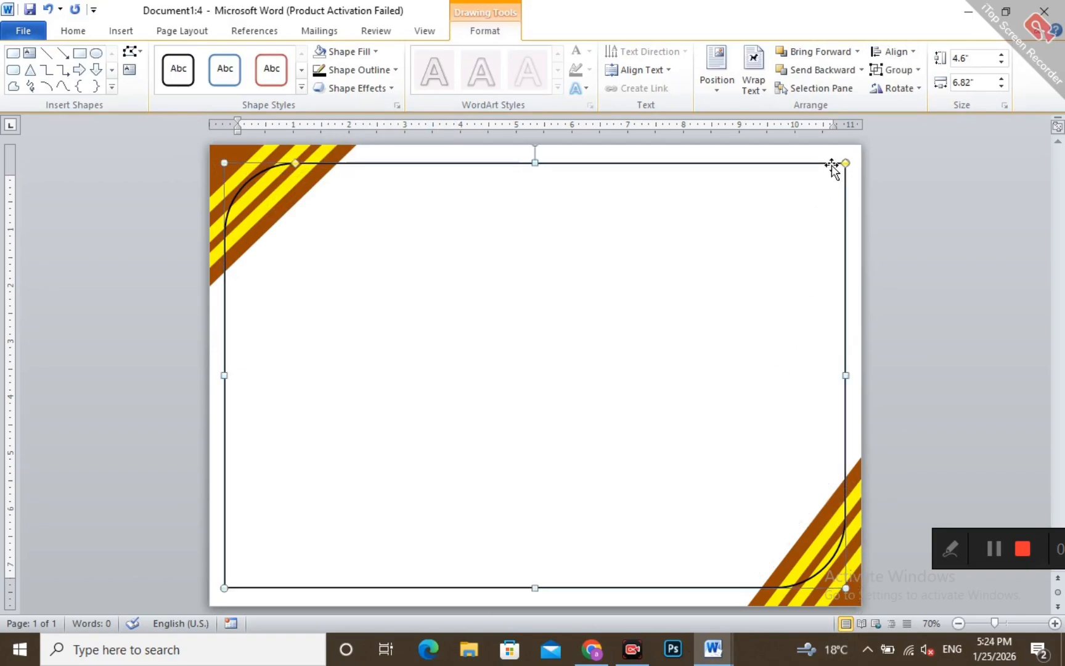
left_click(807, 69)
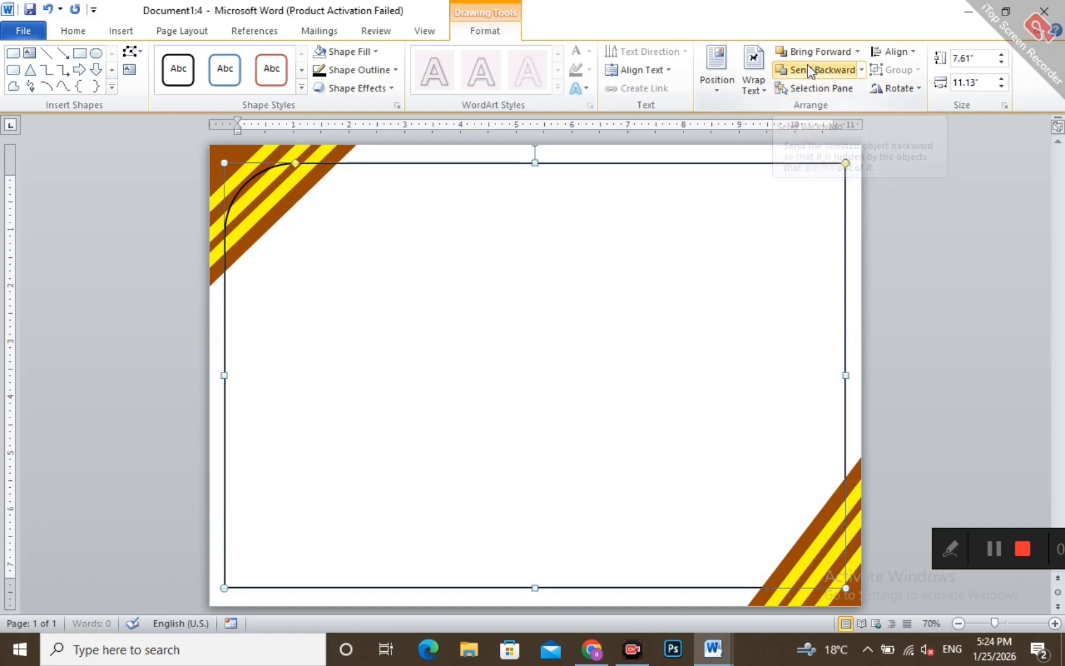
left_click(807, 69)
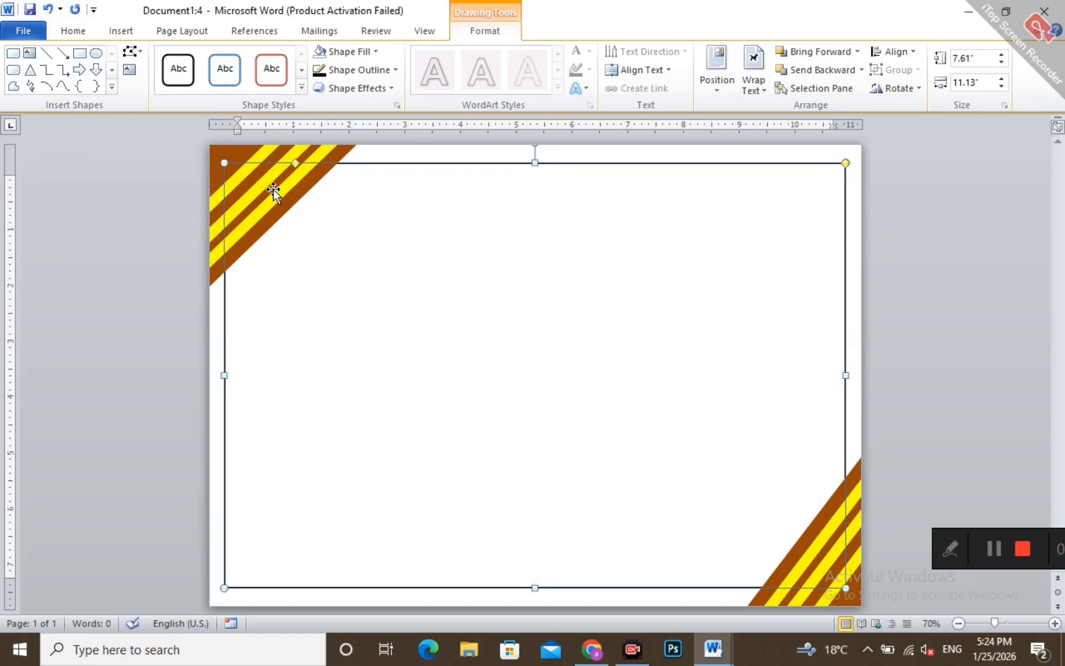
left_click(928, 352)
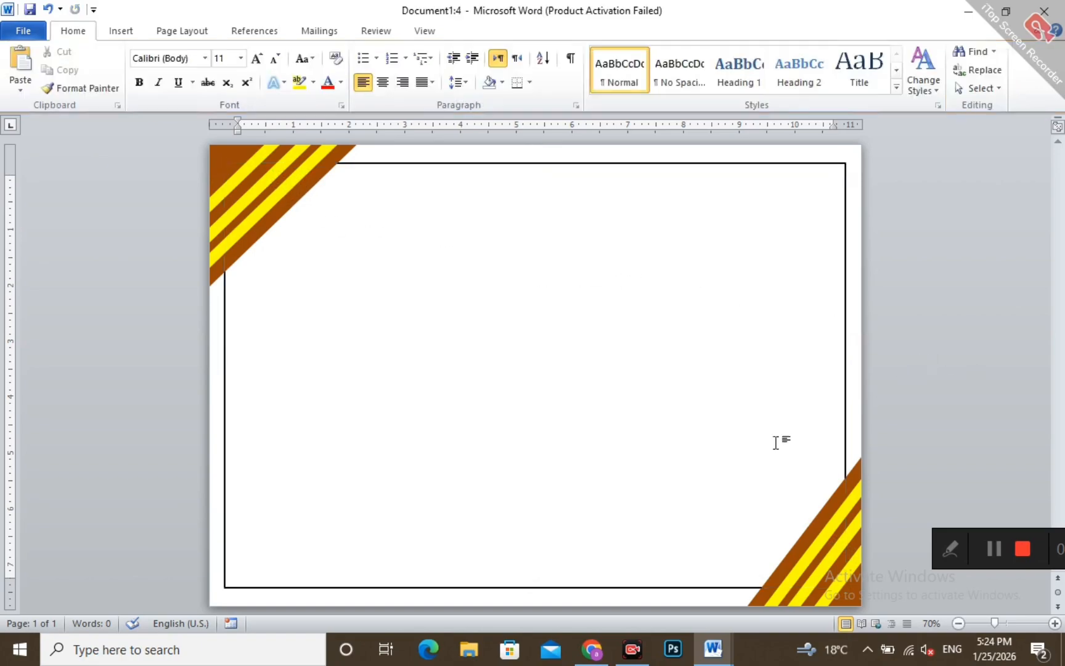